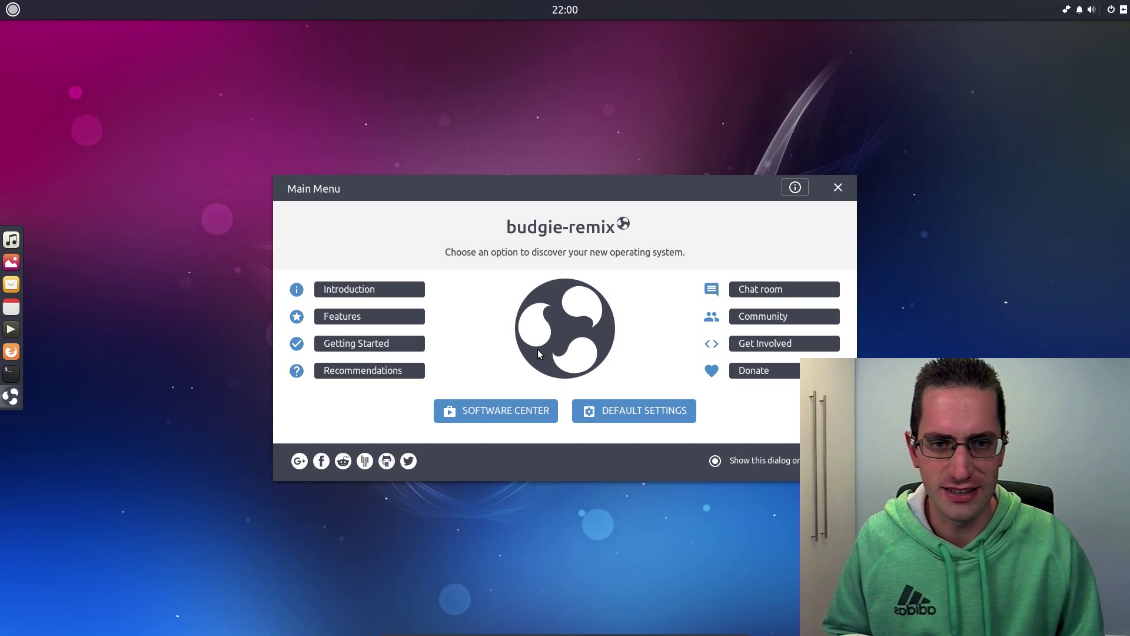
- Launch System Monitor by searching 'sys' in the app menu and view its Resources graphs
left_click(13, 9)
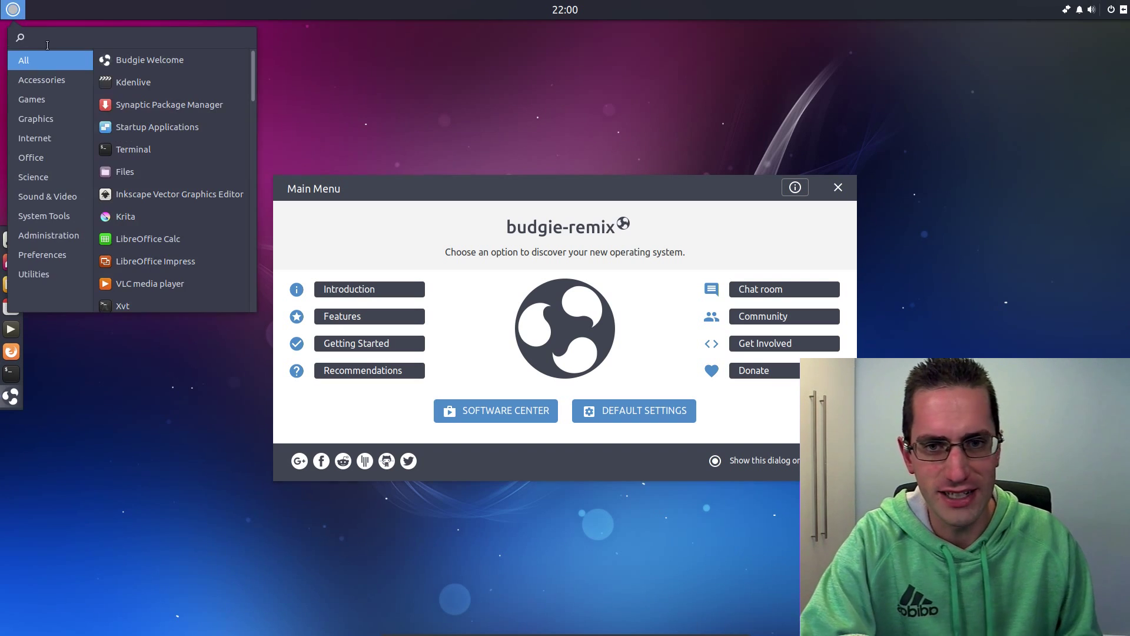
type("sys")
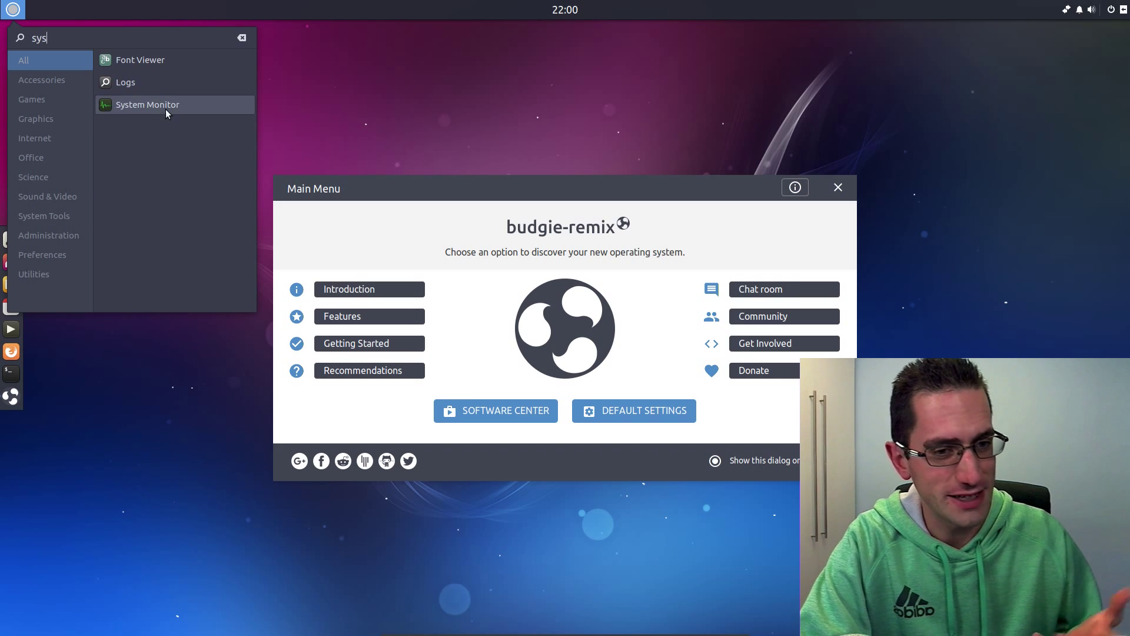
left_click(165, 106)
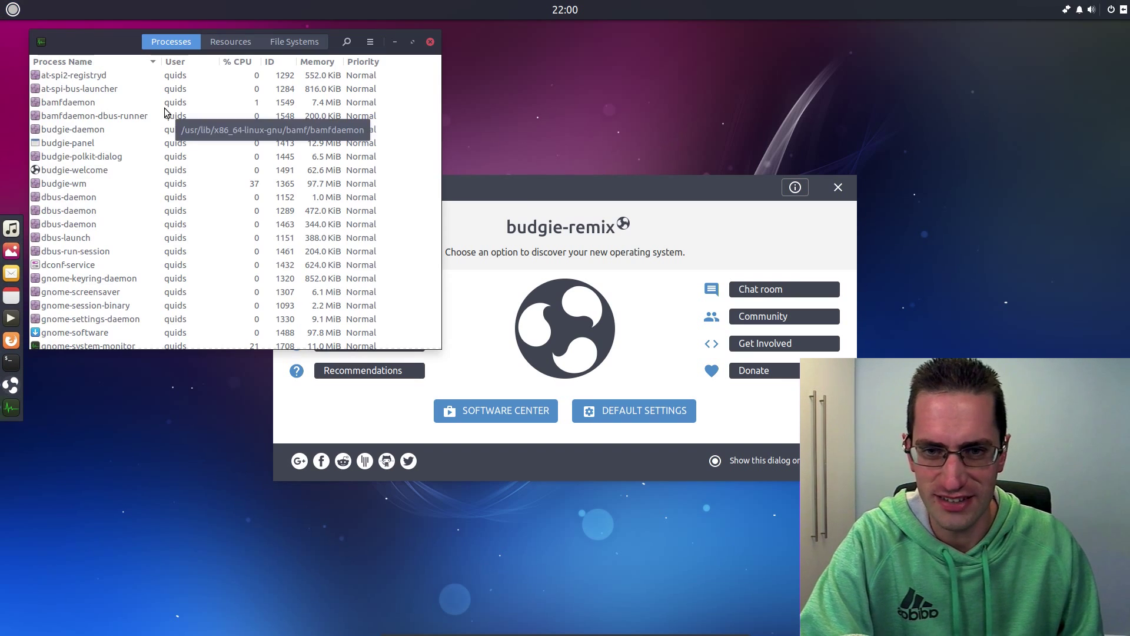
left_click(239, 43)
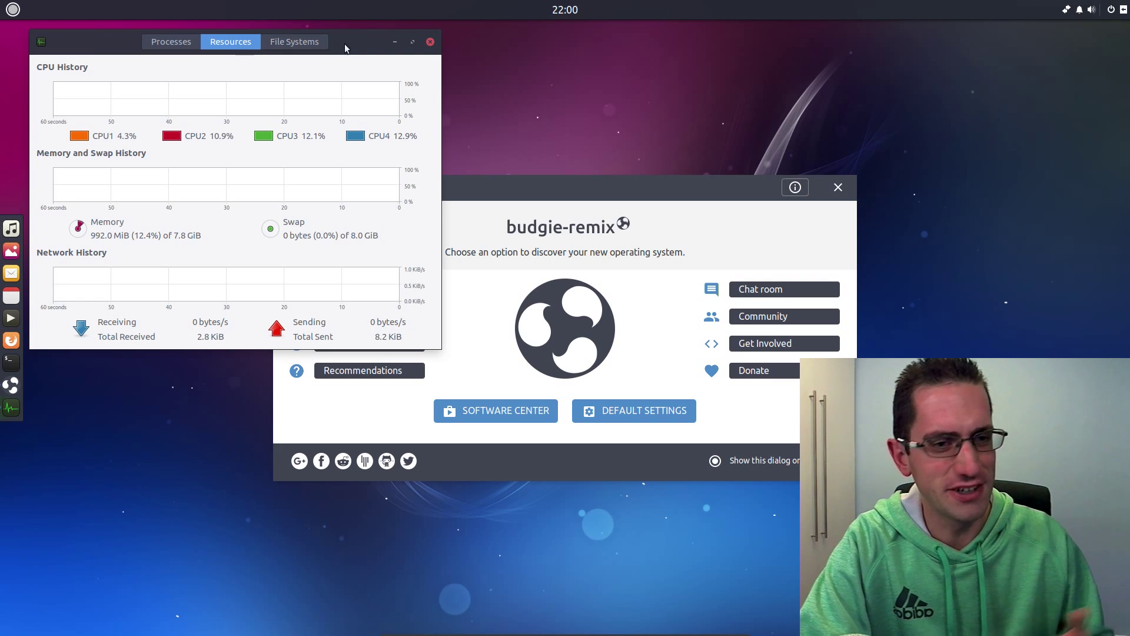
- Close the System Monitor window
left_click(431, 43)
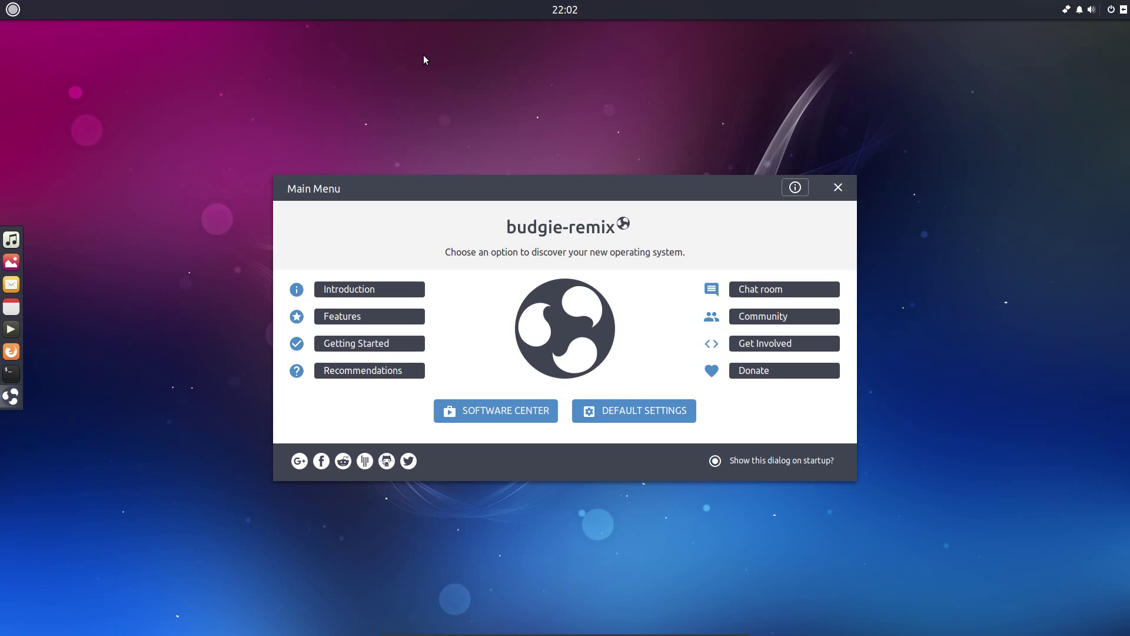
- Glance at the app menu and Raven sidebar, then close the Welcome dialog with Alt+F4
left_click(13, 9)
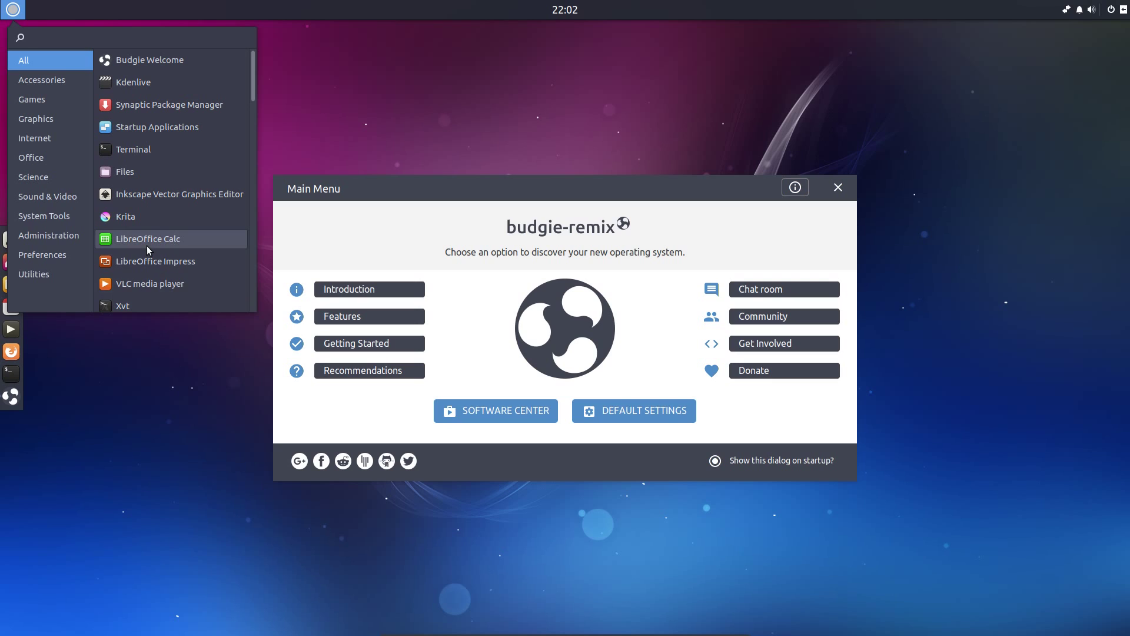
left_click(975, 147)
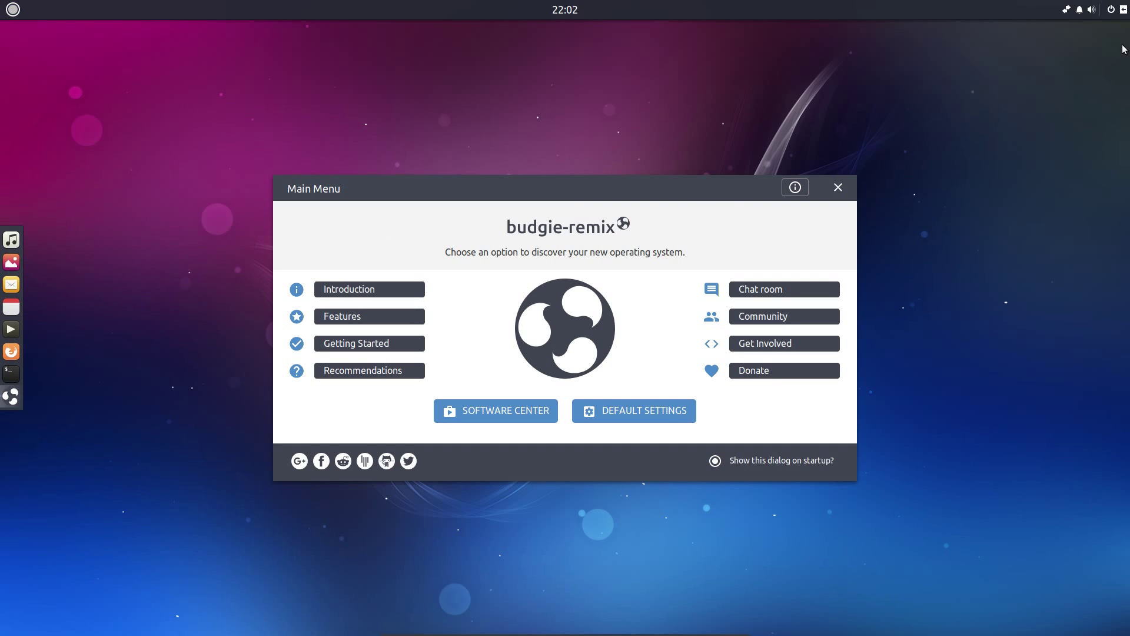
left_click(1123, 9)
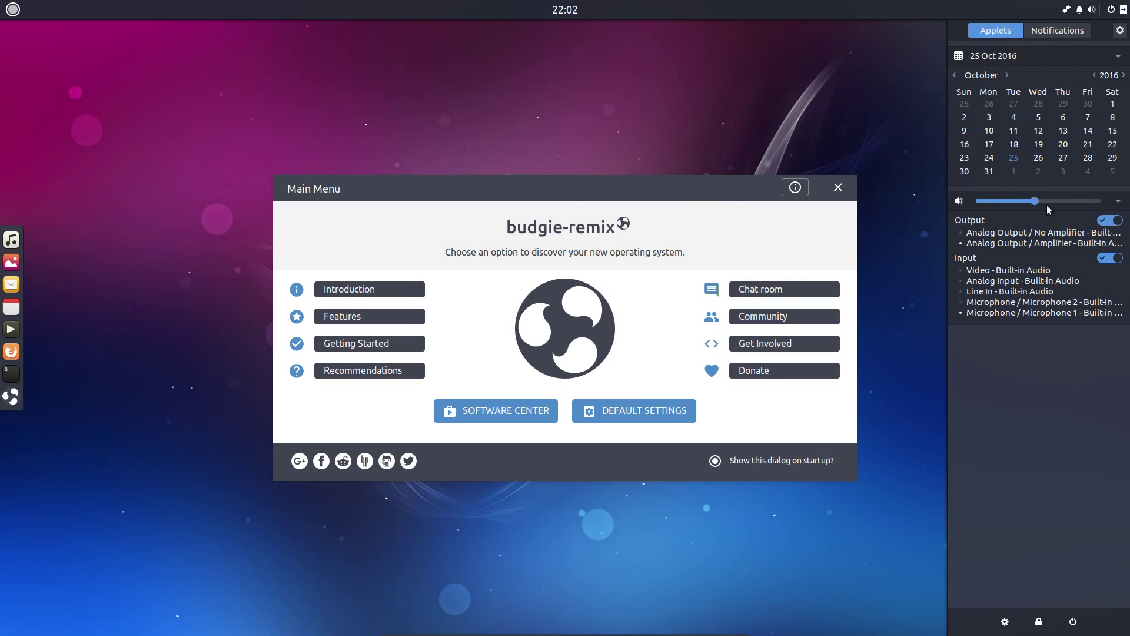
left_click(912, 216)
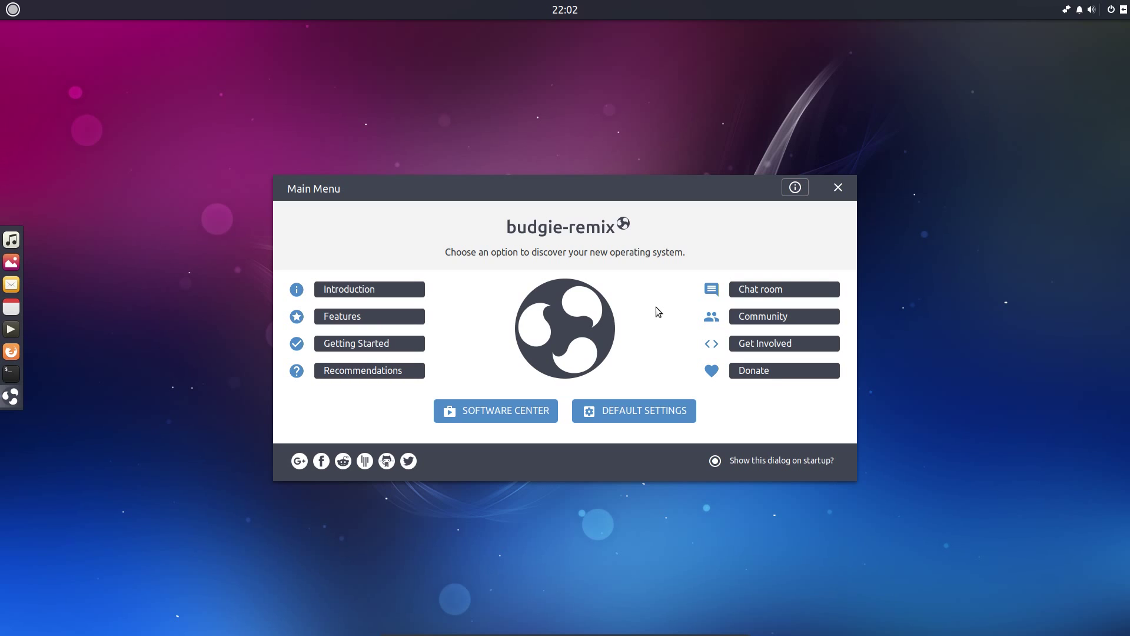
key("alt+F4")
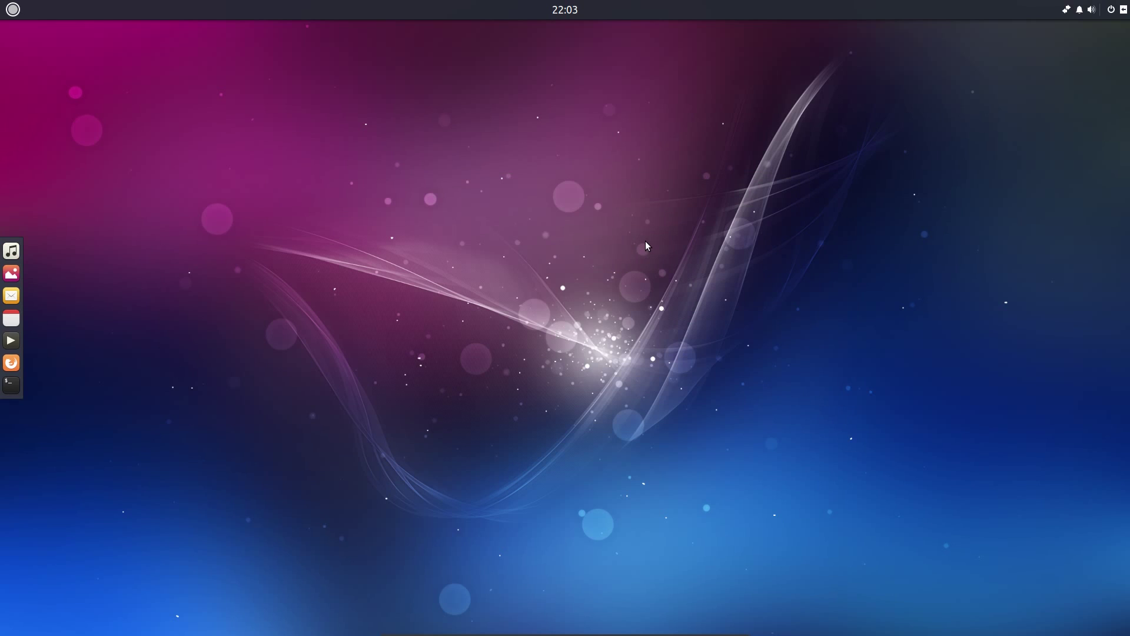
- Launch Calendar from the clock's right-click menu and shrink it to a floating window
right_click(559, 14)
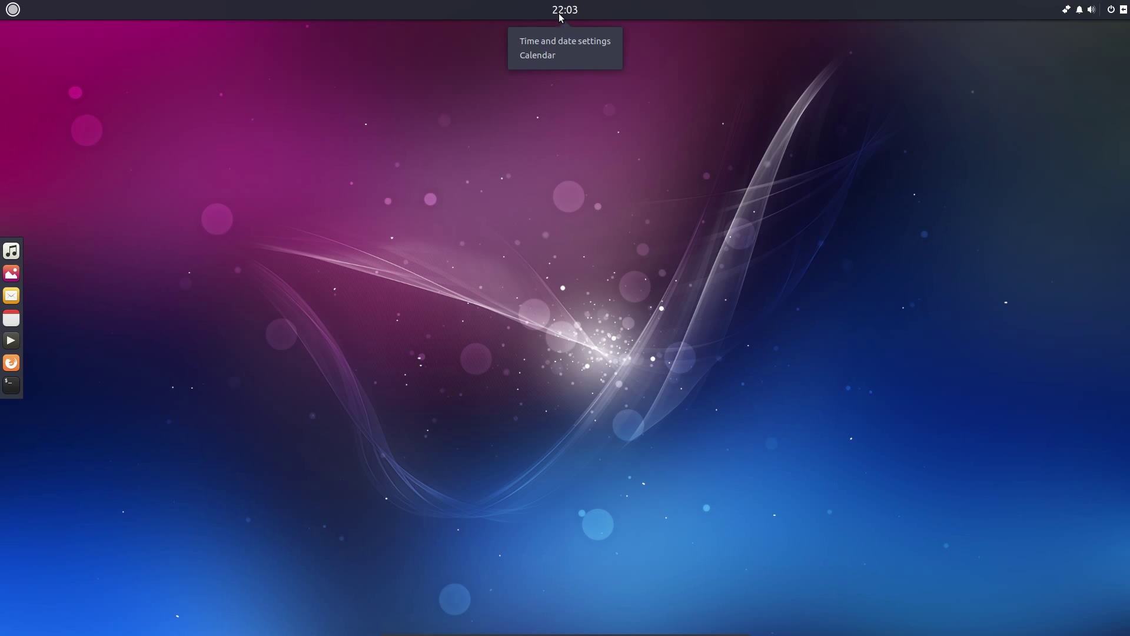
left_click(558, 57)
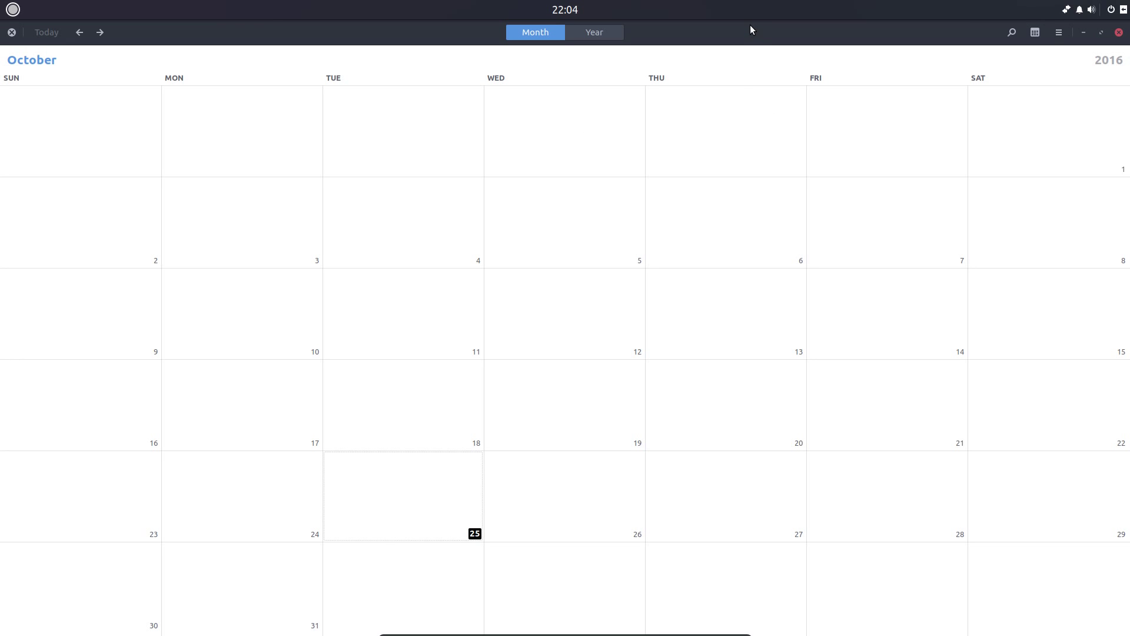
left_click_drag(750, 26, 704, 18)
left_click(1101, 33)
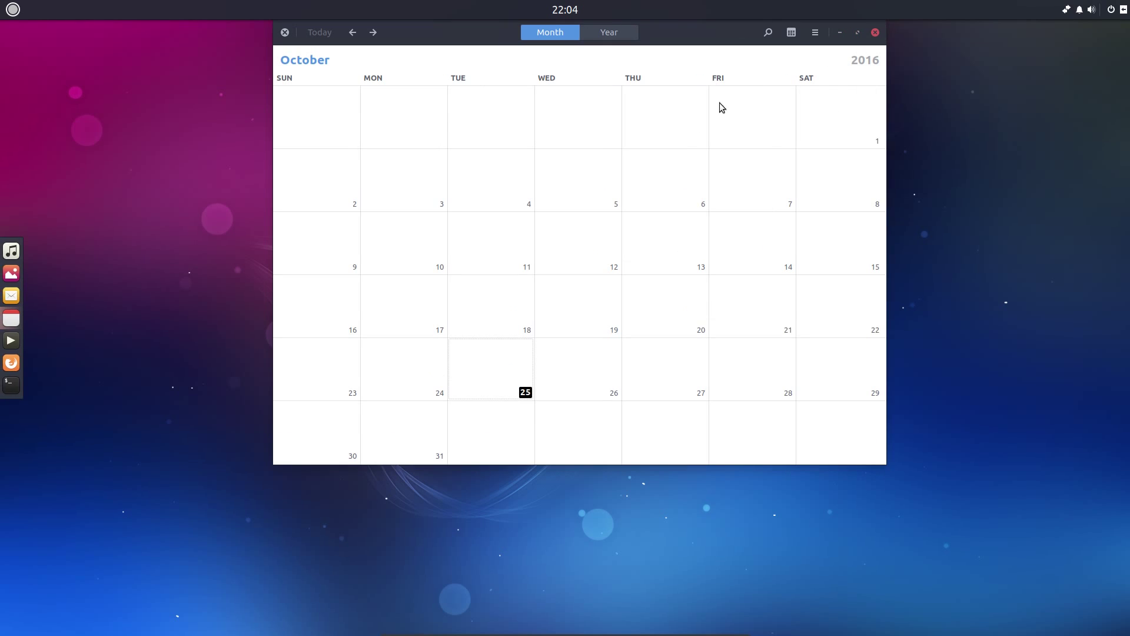
- Minimize Calendar, restore it from the dock, then quit it with Ctrl+Q
left_click(839, 33)
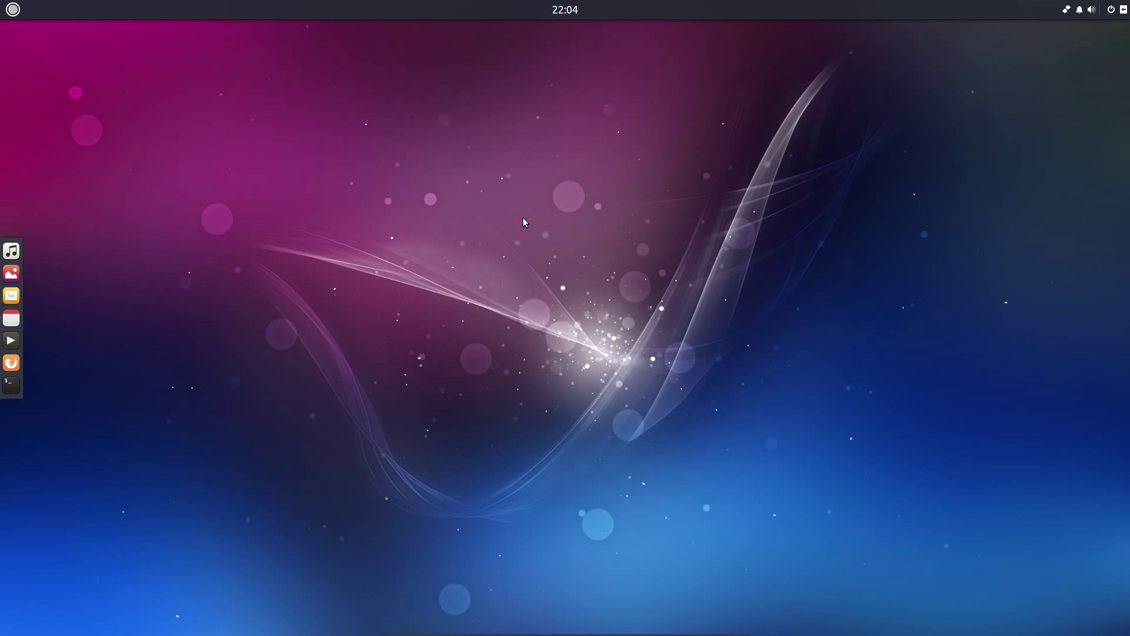
left_click(13, 321)
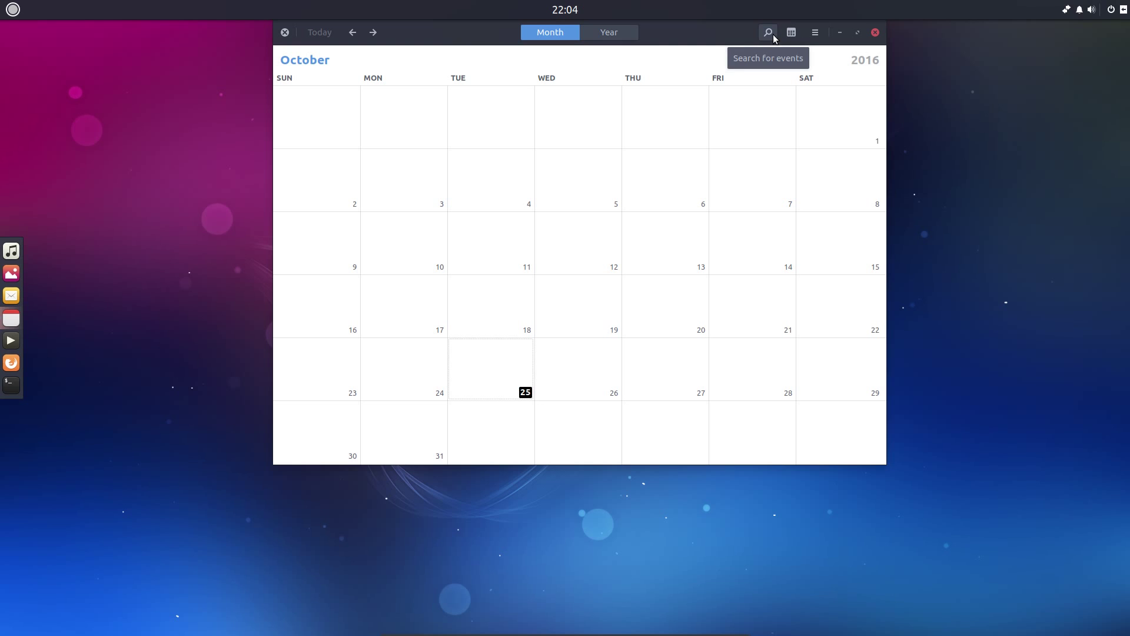
key("ctrl+q")
- Launch Rhythmbox from the dock and pause the playing Dancefloor Syndroma track
left_click(1123, 9)
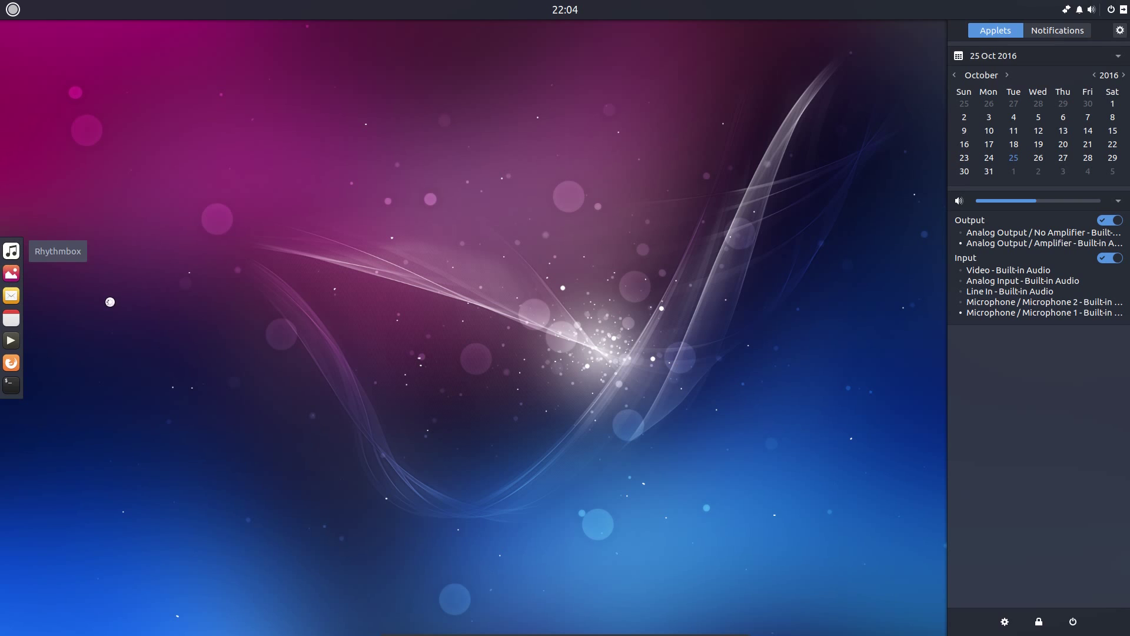
left_click(45, 361)
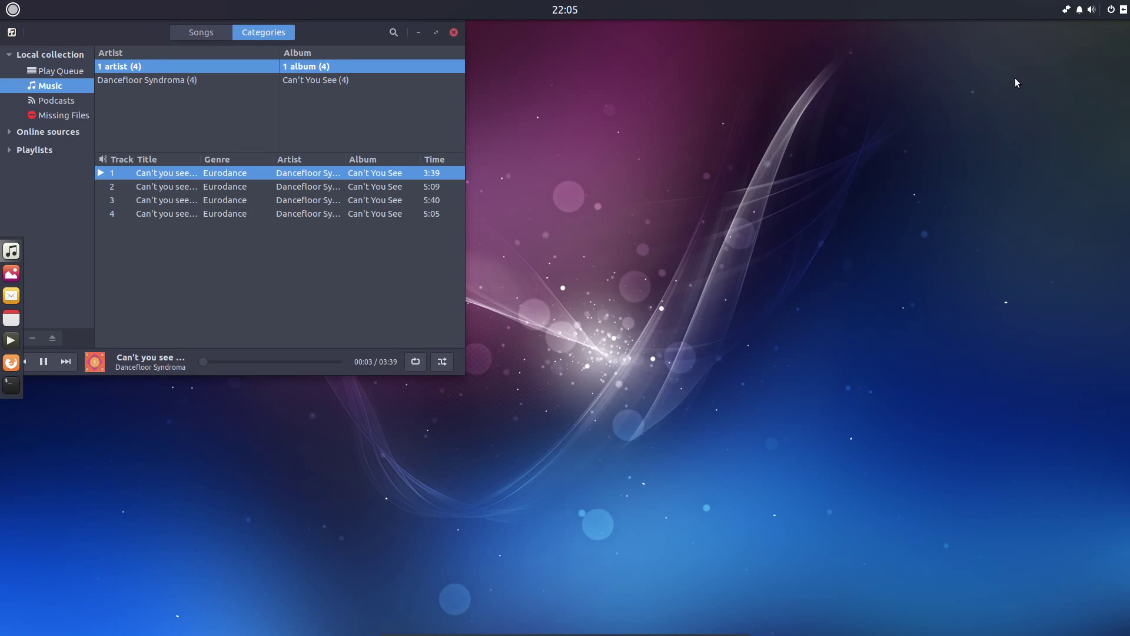
left_click(43, 362)
- Check Raven's notifications list and open System Settings from the sidebar
left_click(1124, 10)
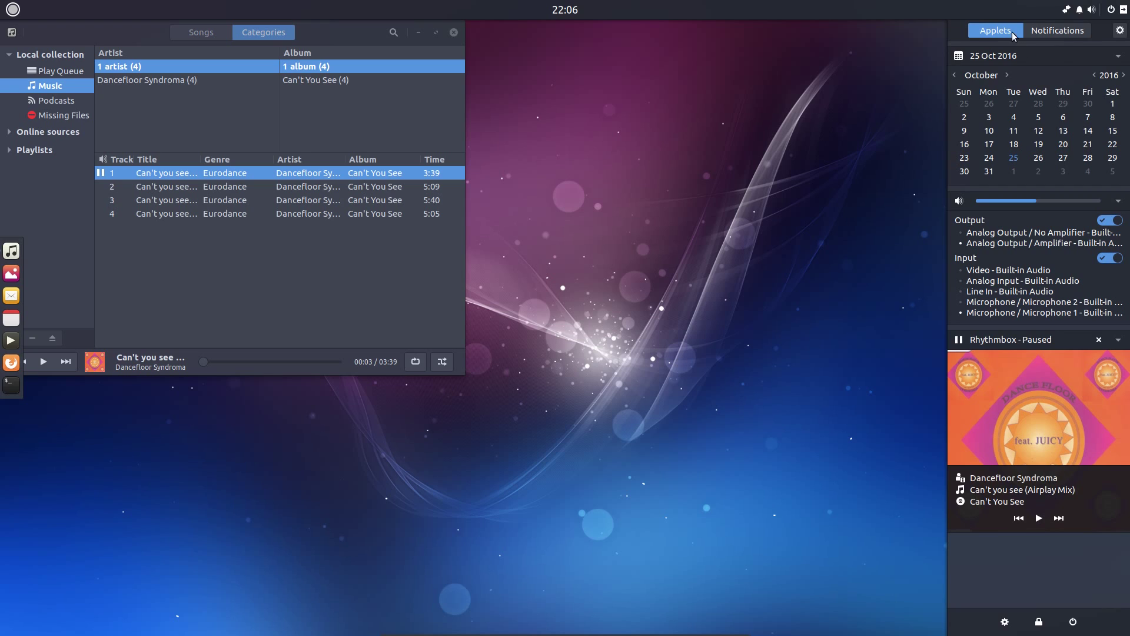
left_click(1035, 30)
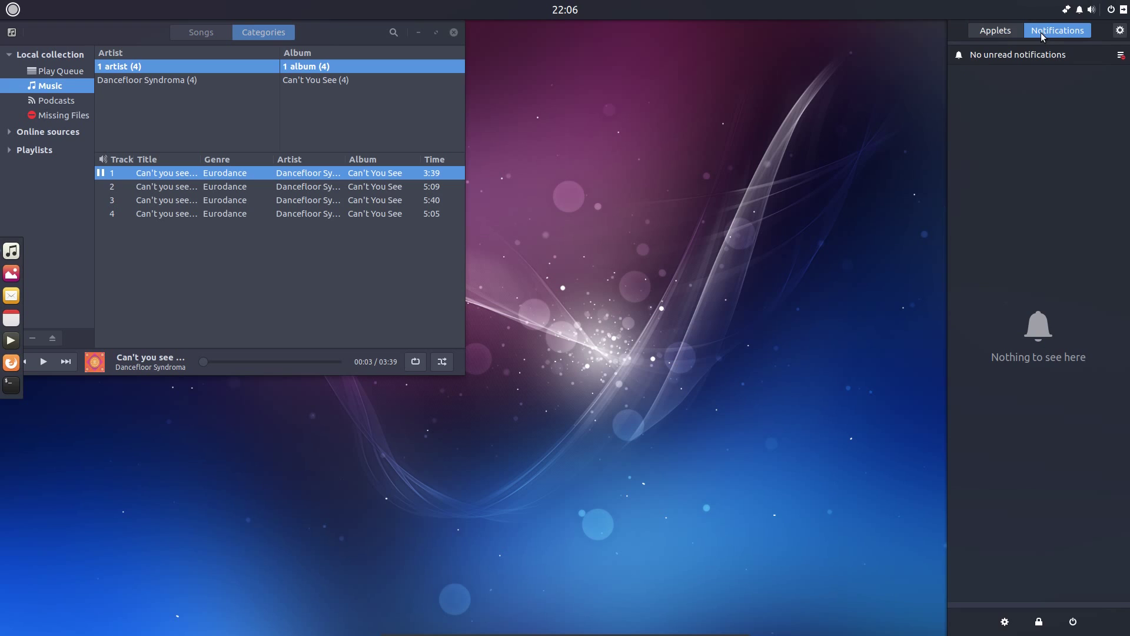
left_click(1004, 622)
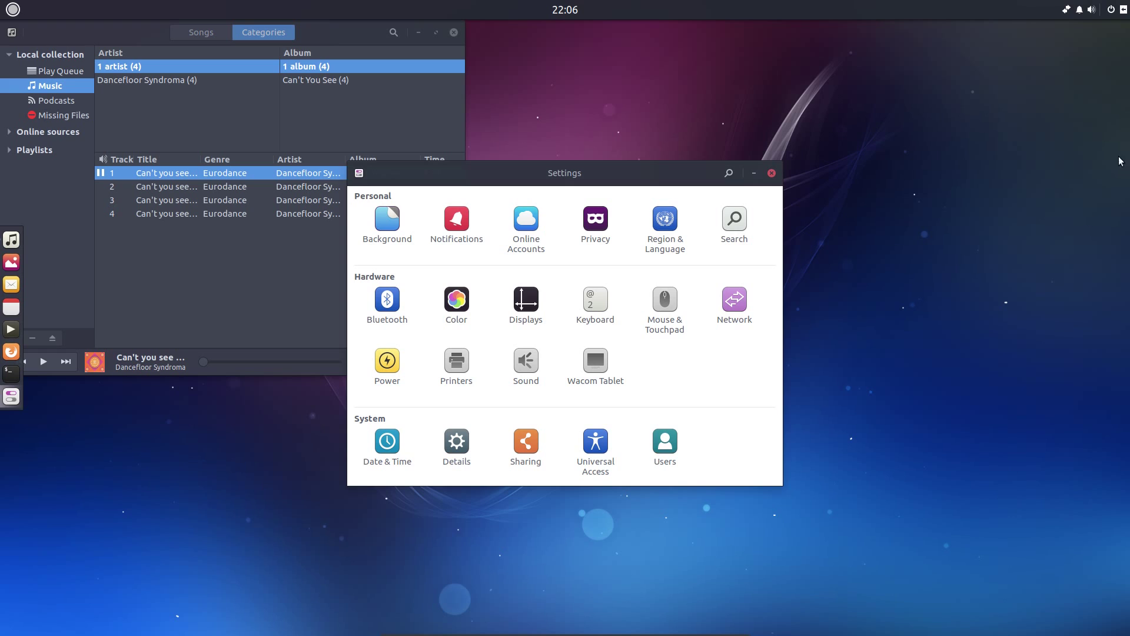
left_click(1123, 10)
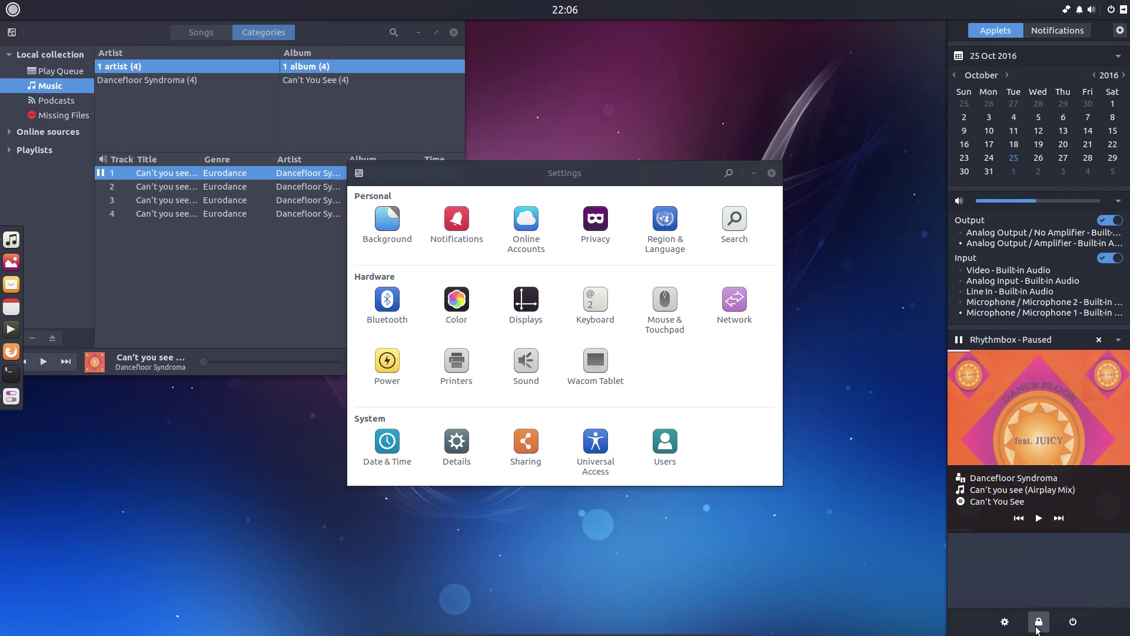
- Lock the screen and unlock it with the account password
left_click(1038, 622)
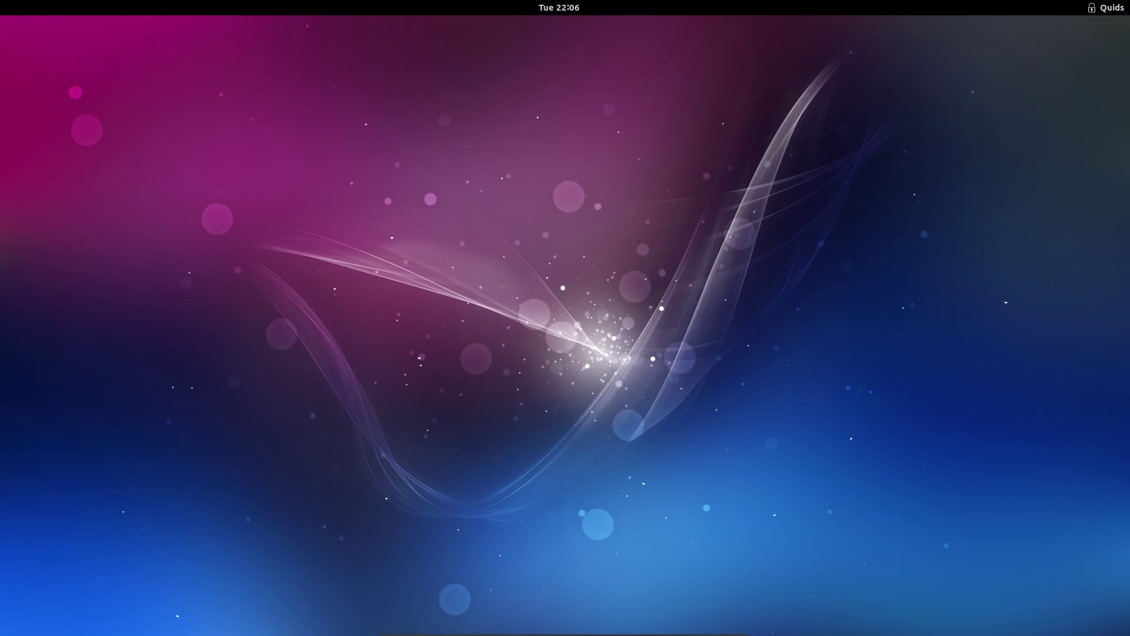
mouse_move(668, 496)
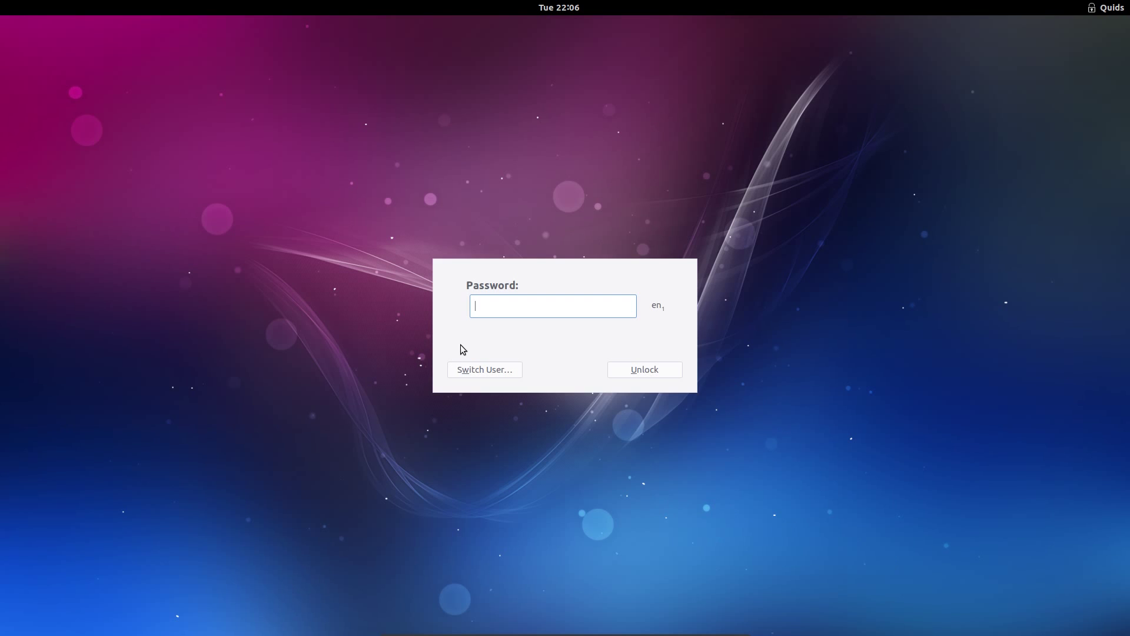
type("****")
key("Return")
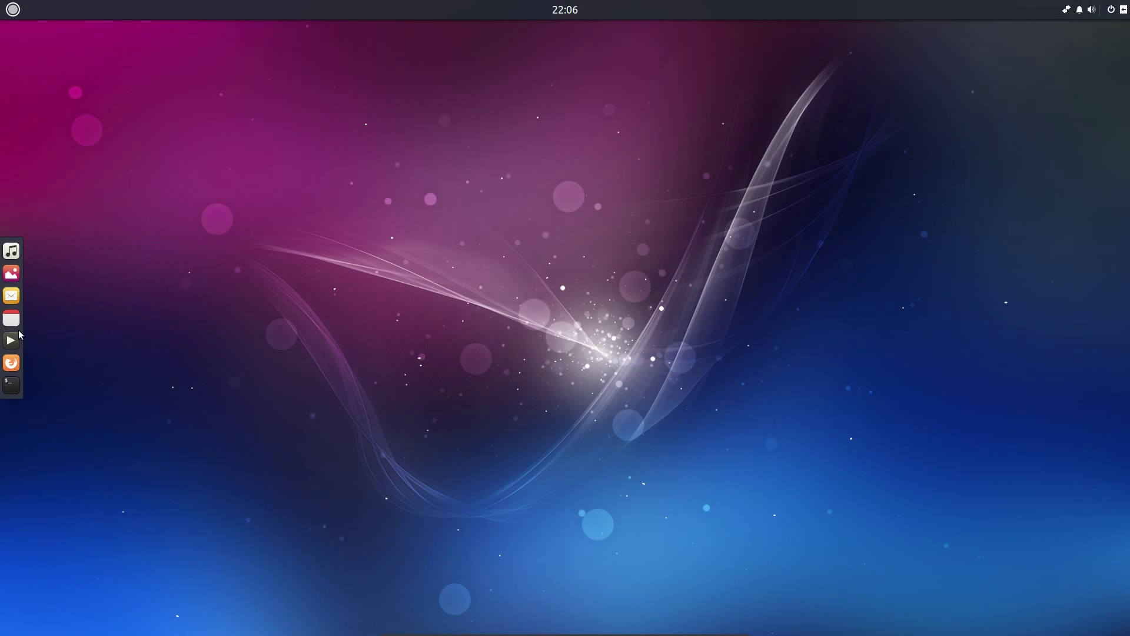
- Inspect the right-click menus of several dock icons including Firefox, then open the app menu with Super
right_click(17, 319)
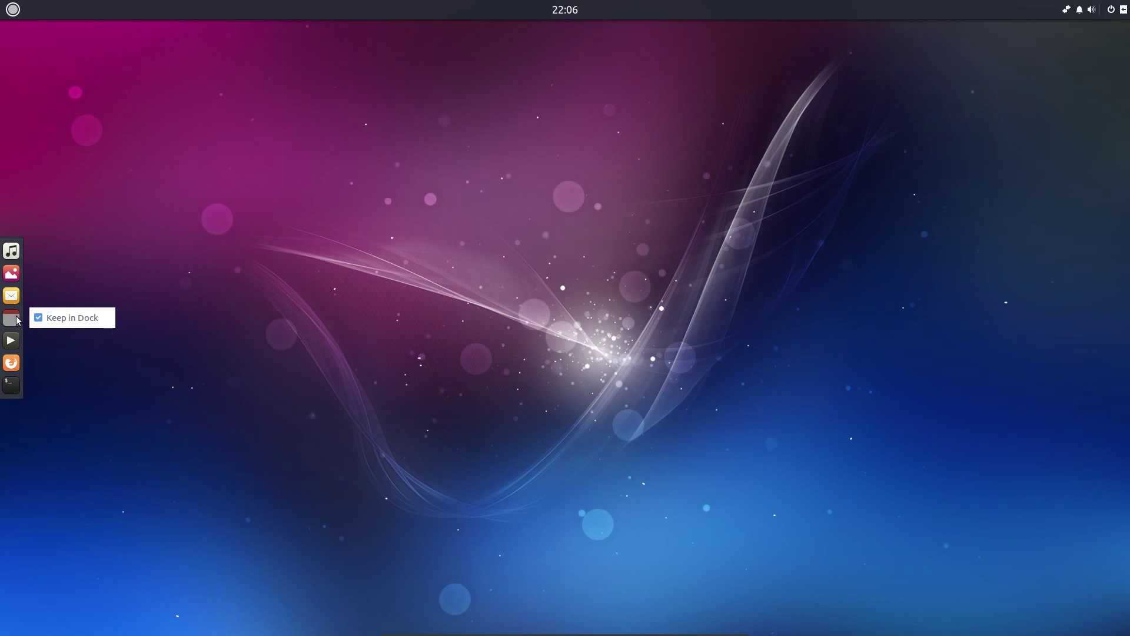
right_click(9, 342)
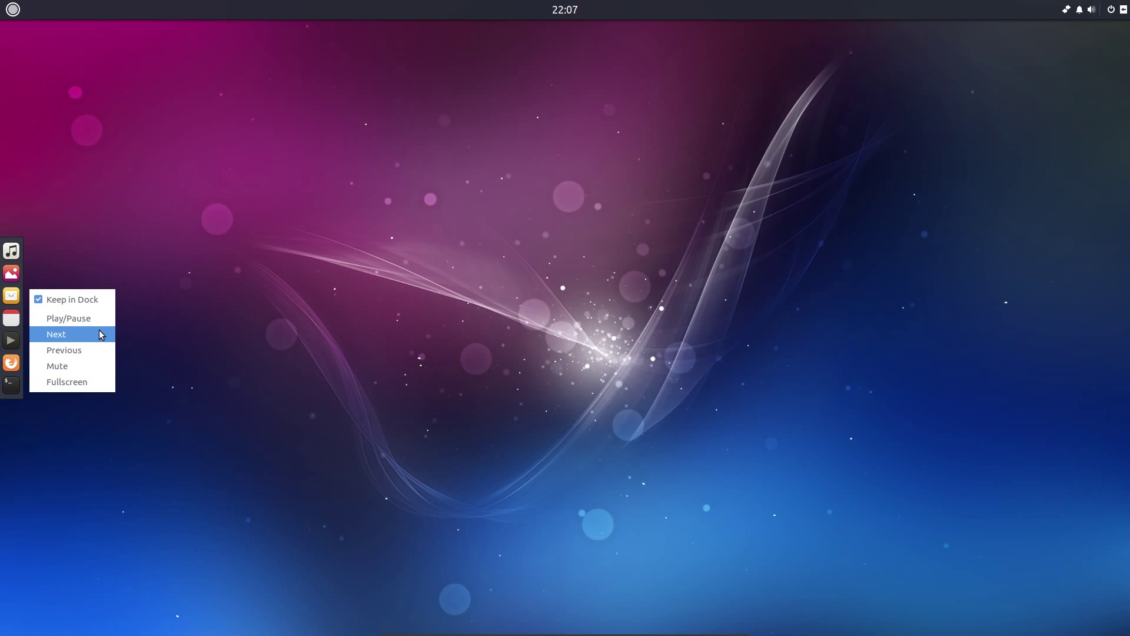
left_click(13, 362)
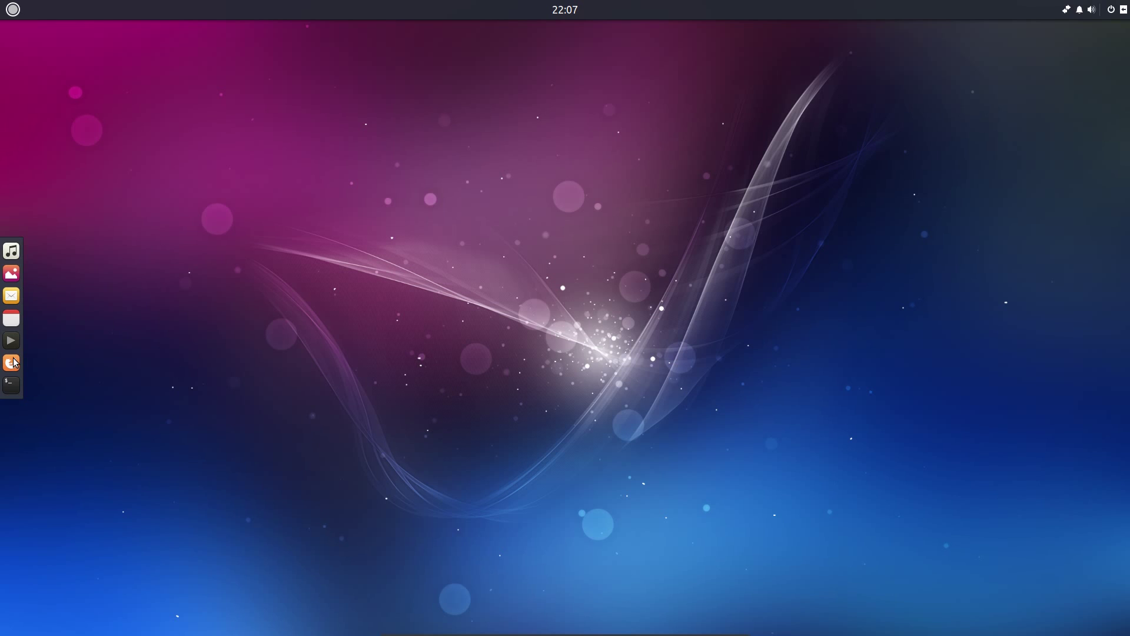
right_click(13, 363)
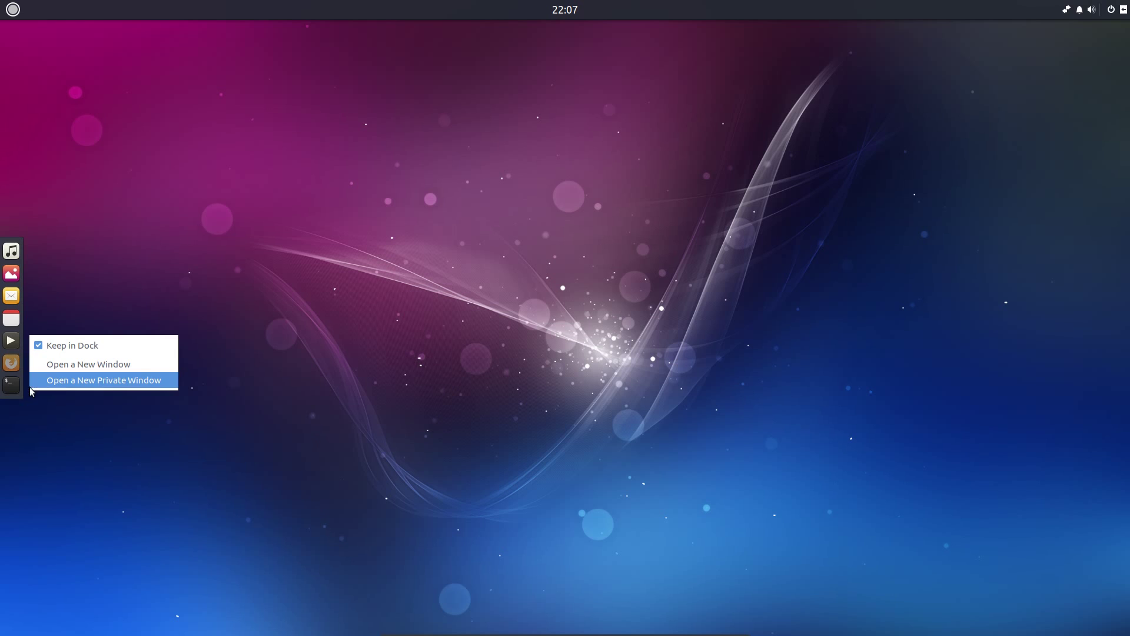
left_click(59, 380)
key("super")
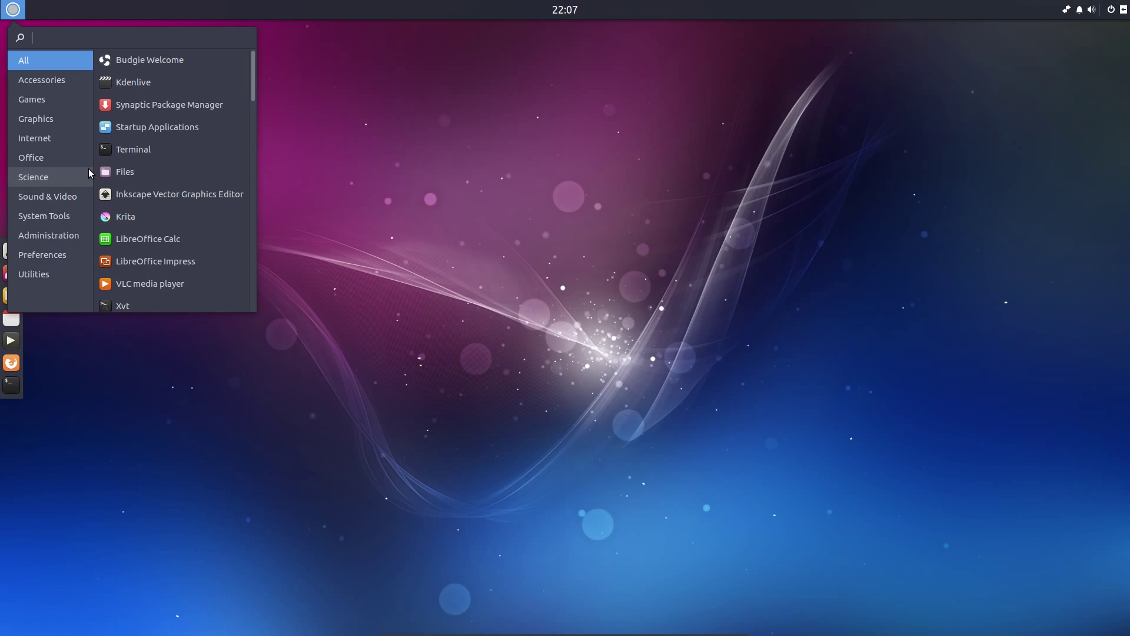
- Launch Calculator by searching 'calc' in the app menu
type("c")
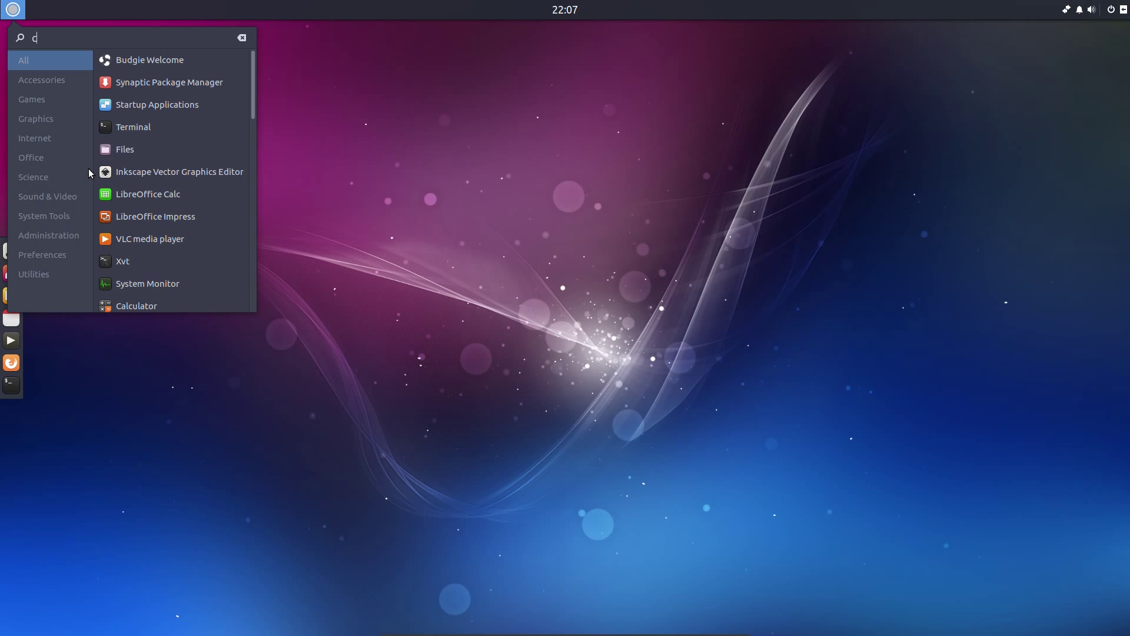
type("a")
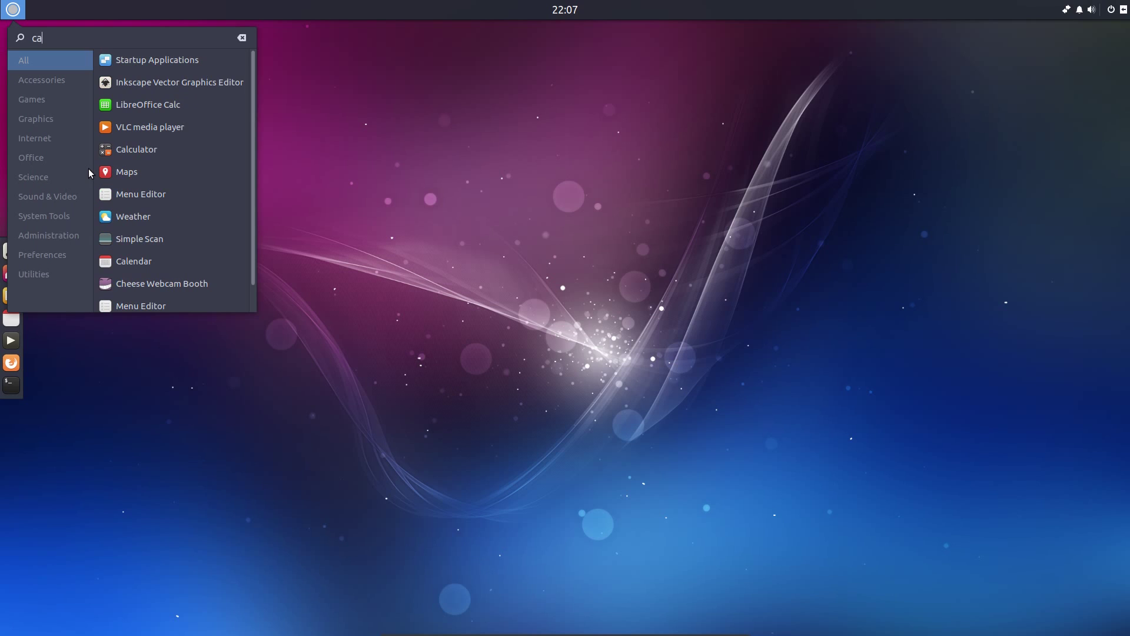
type("l")
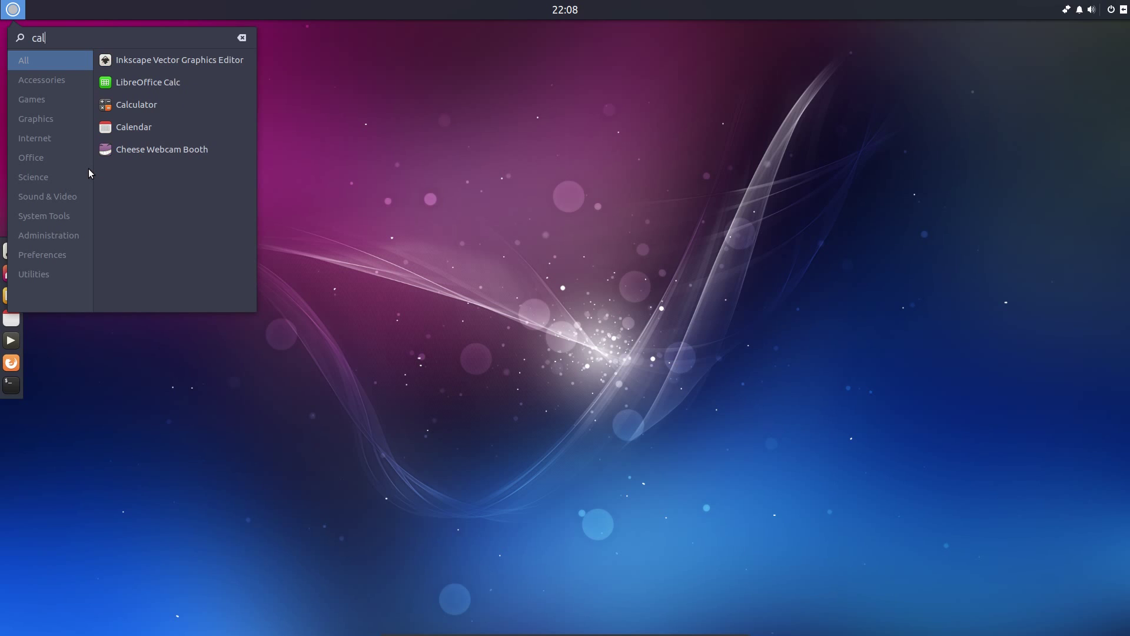
type("c")
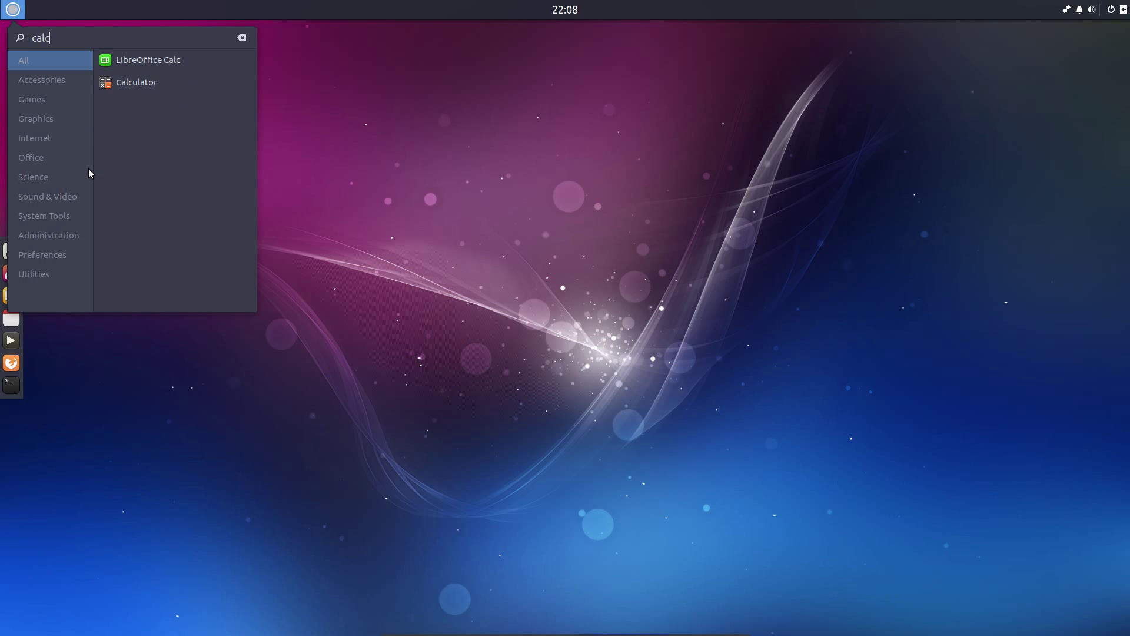
key("Down")
key("Down")
key("Return")
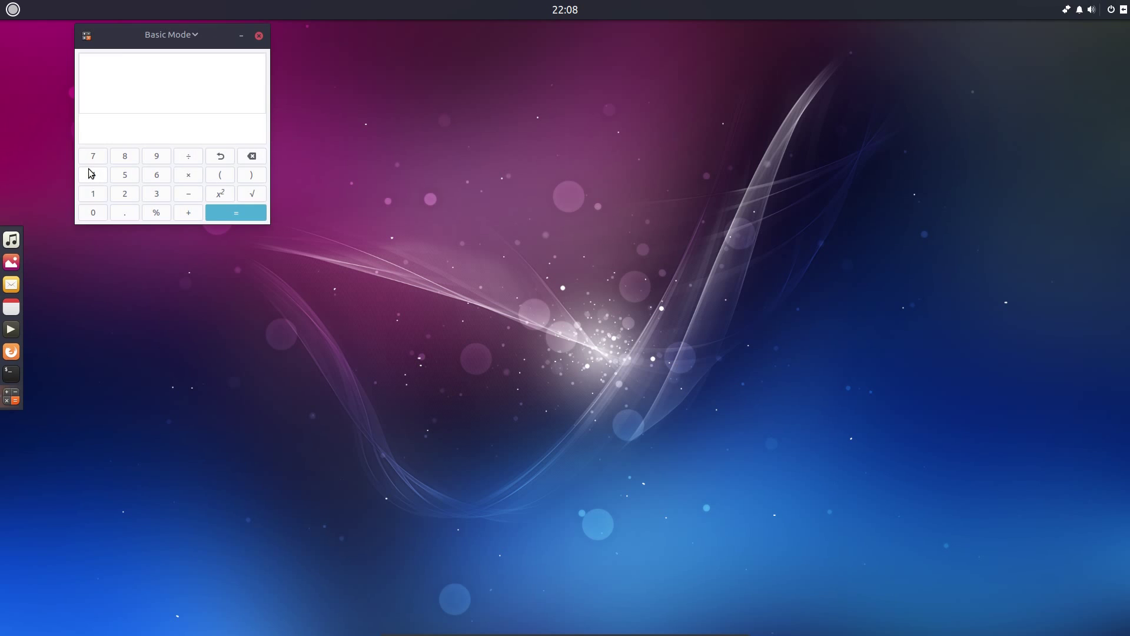
- Close Calculator and browse the Games, Graphics, Office and Utilities menu categories
left_click(259, 37)
key("super")
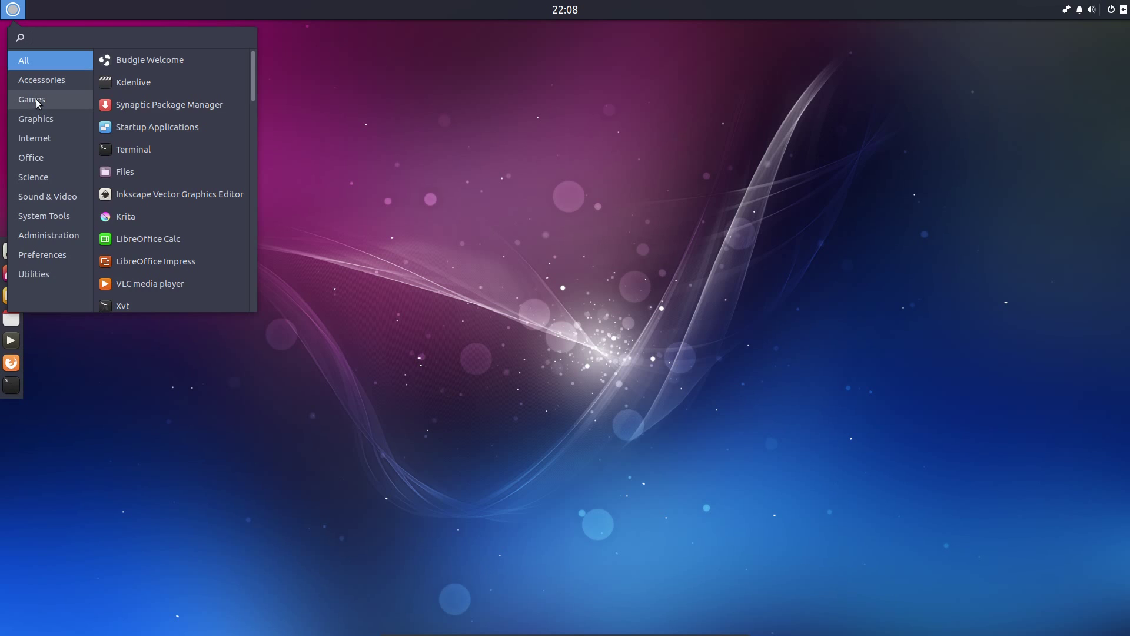
left_click(34, 99)
left_click(36, 120)
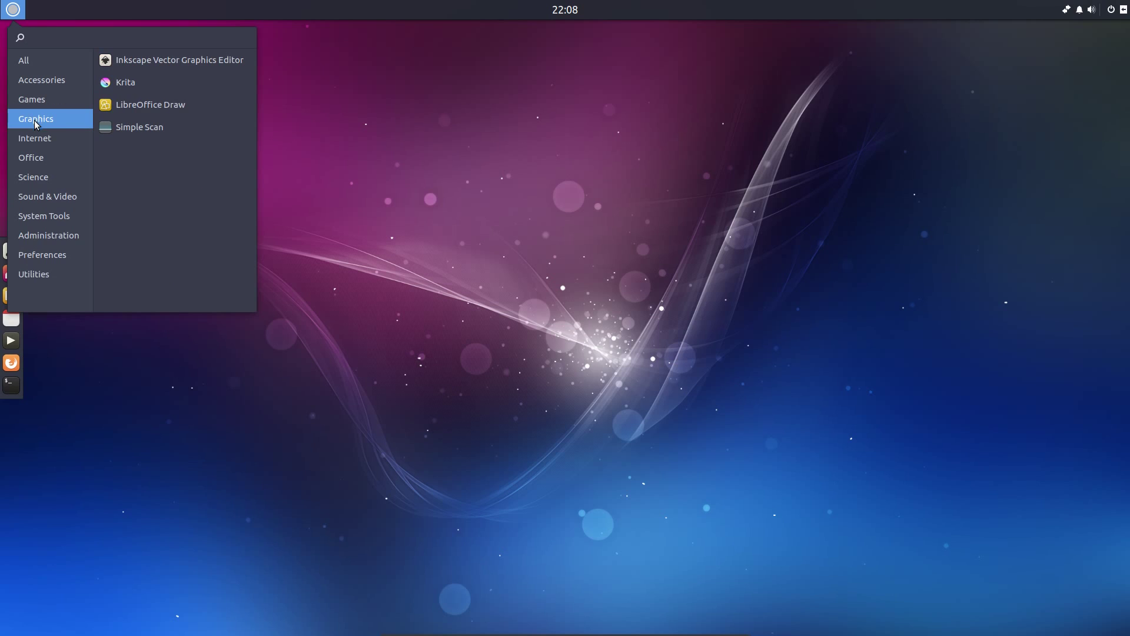
left_click(40, 157)
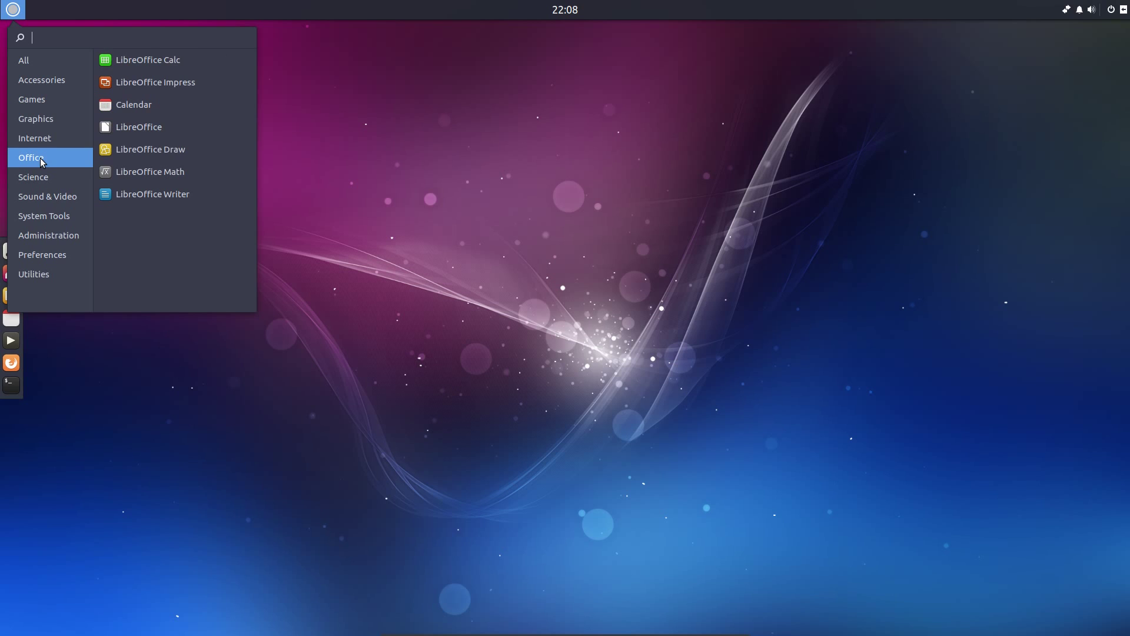
left_click(38, 274)
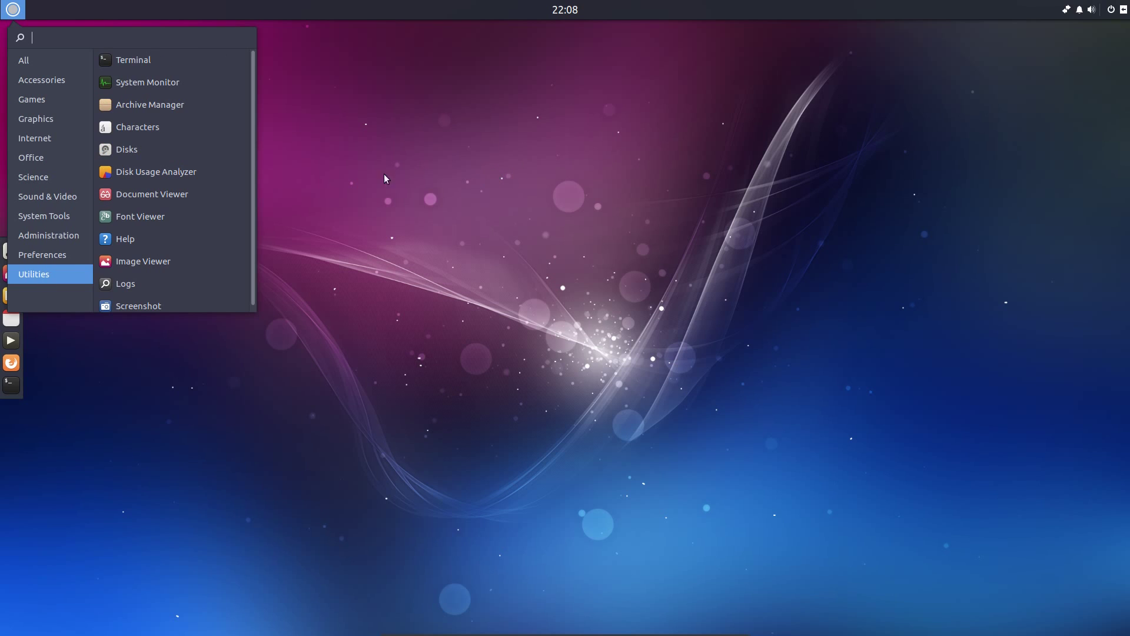
- Search 'wel' in the app menu and launch Budgie Welcome
type("wel")
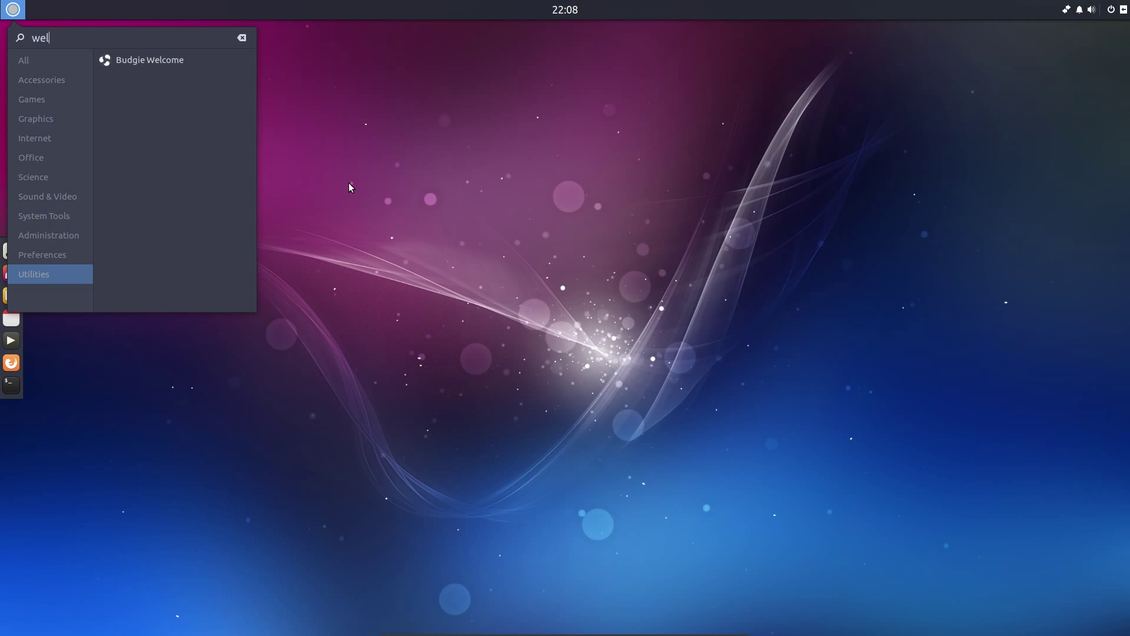
key("BackSpace")
left_click(153, 61)
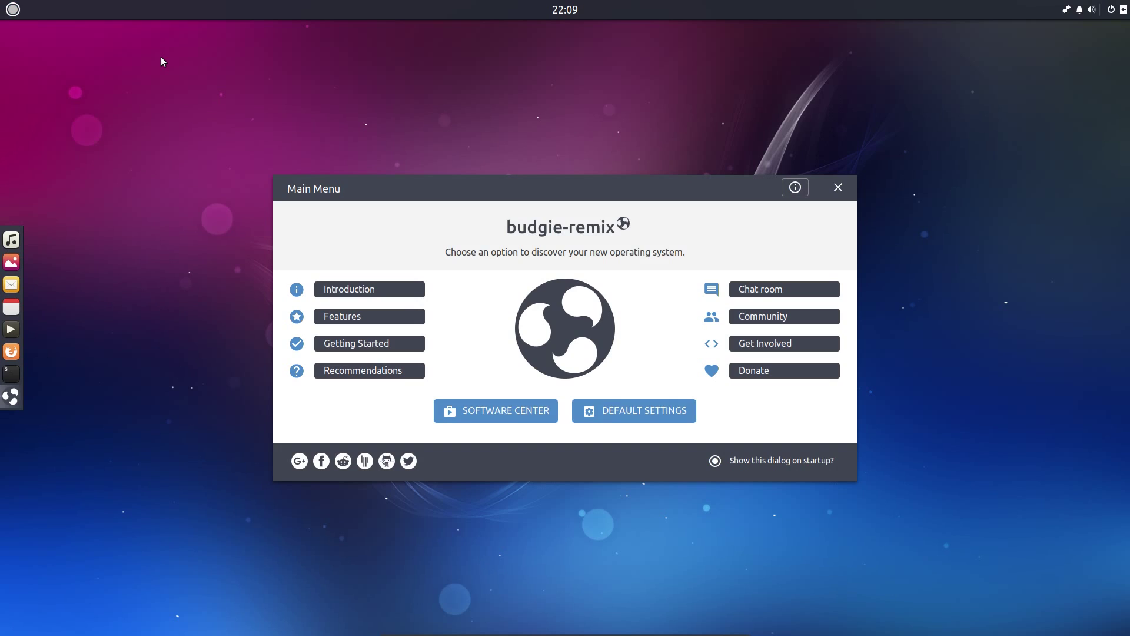
- Open the Features page and scroll through it to the Built-In Security section
left_click(348, 316)
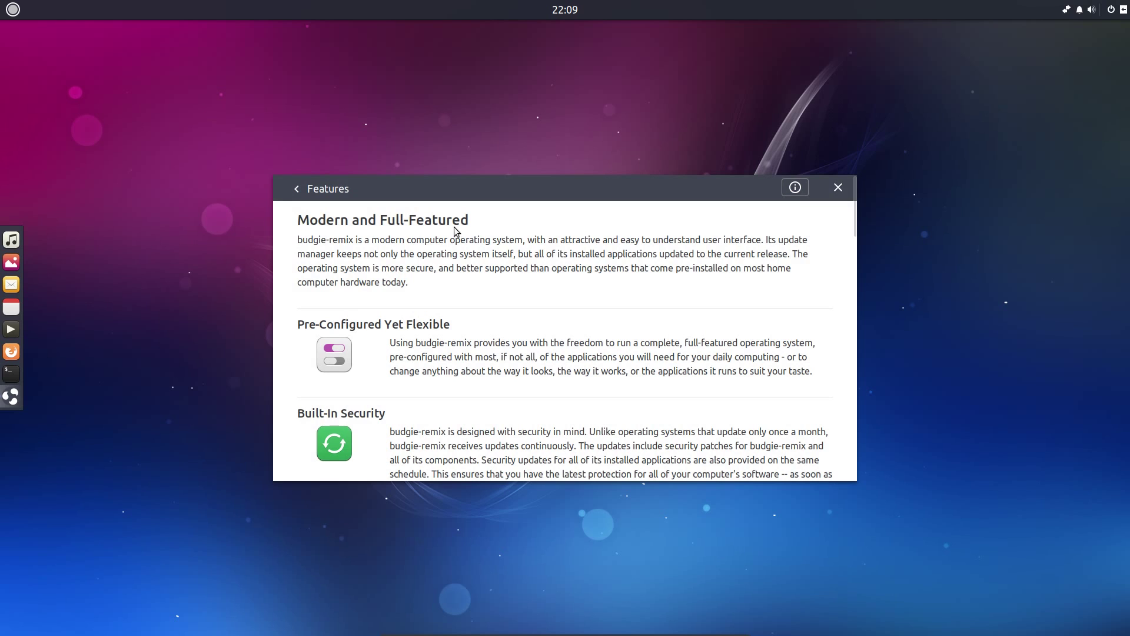
scroll(431, 234, "down", 3)
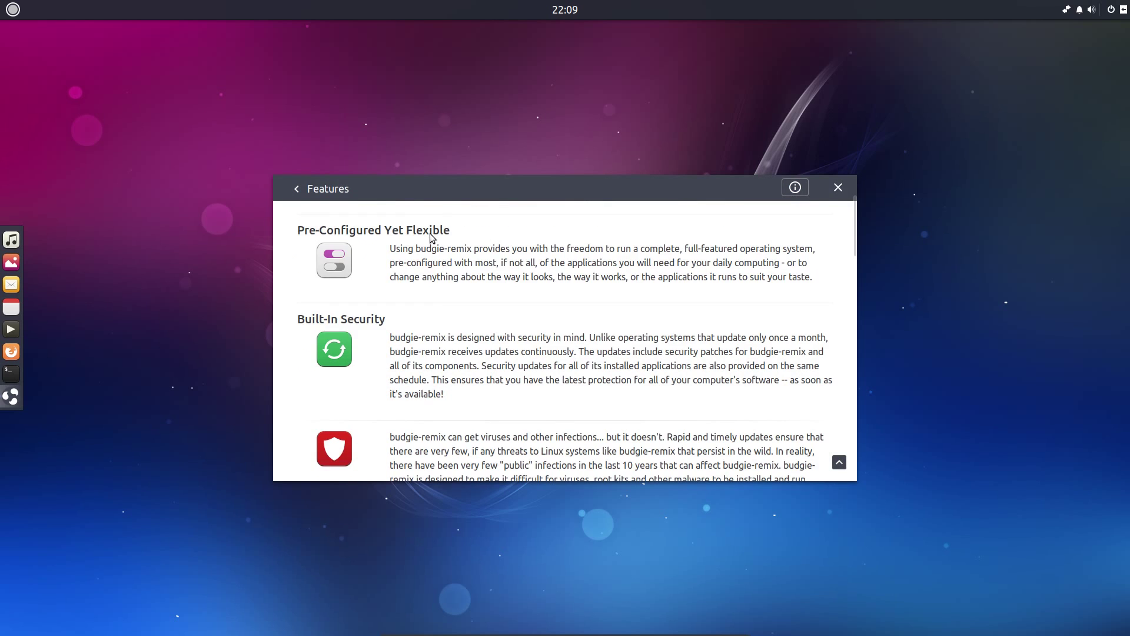
scroll(431, 236, "down", 4)
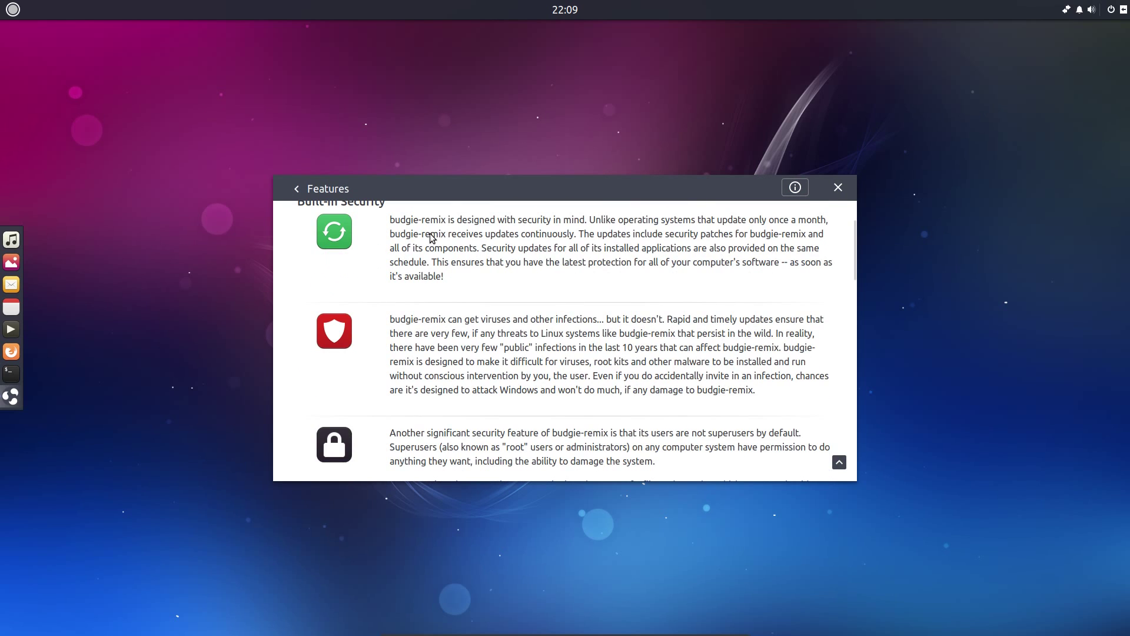
scroll(432, 236, "down", 5)
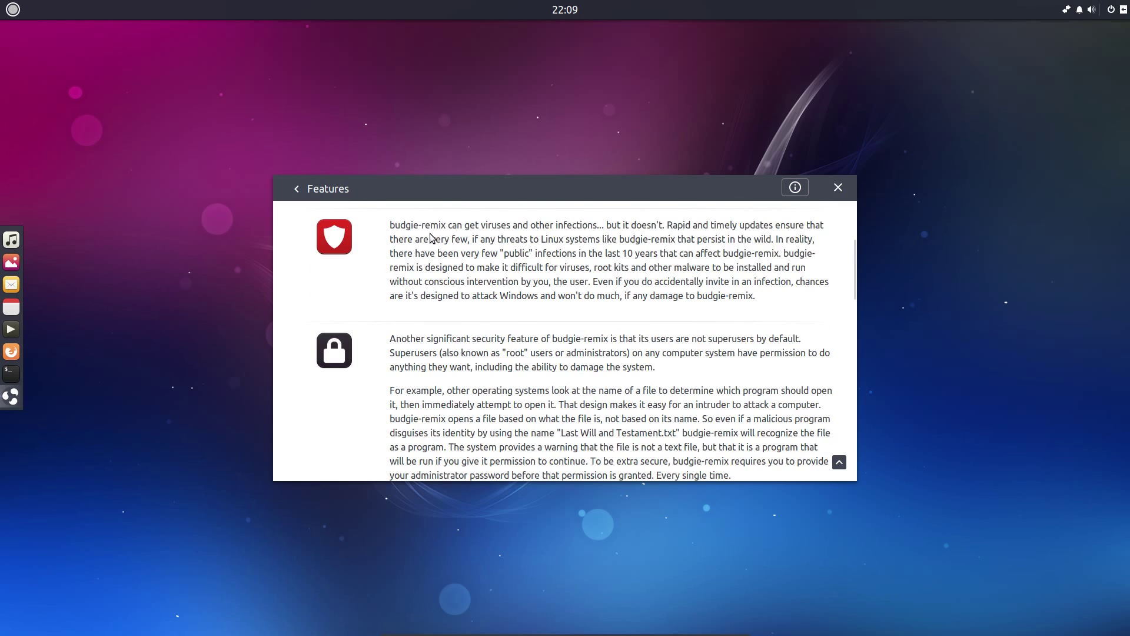
scroll(432, 238, "up", 6)
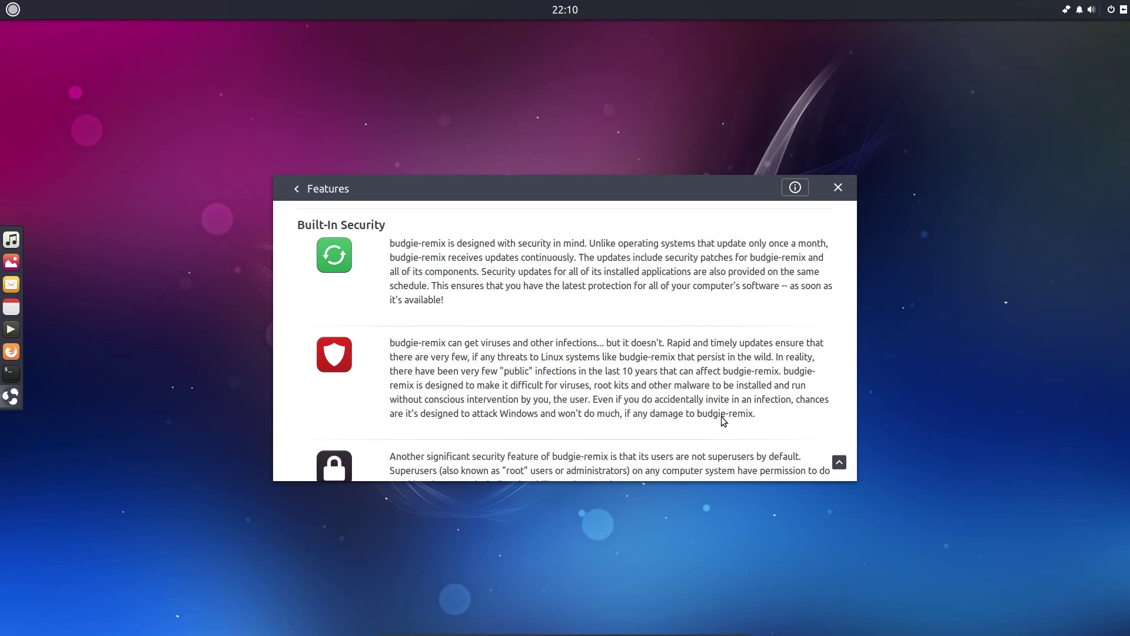
scroll(727, 412, "down", 1)
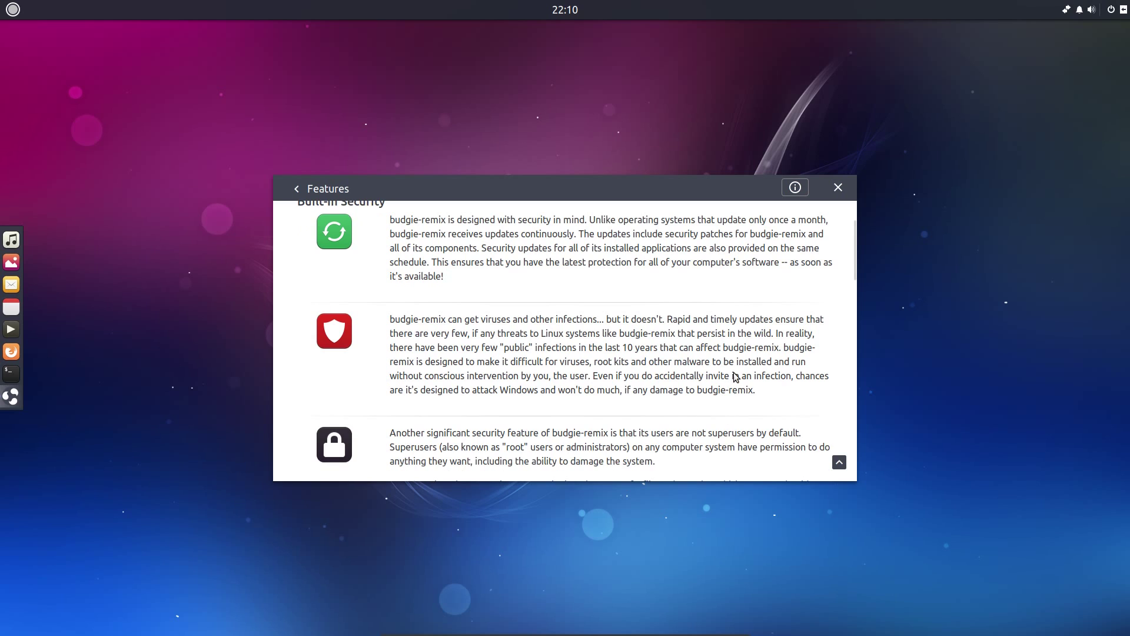
scroll(741, 362, "down", 8)
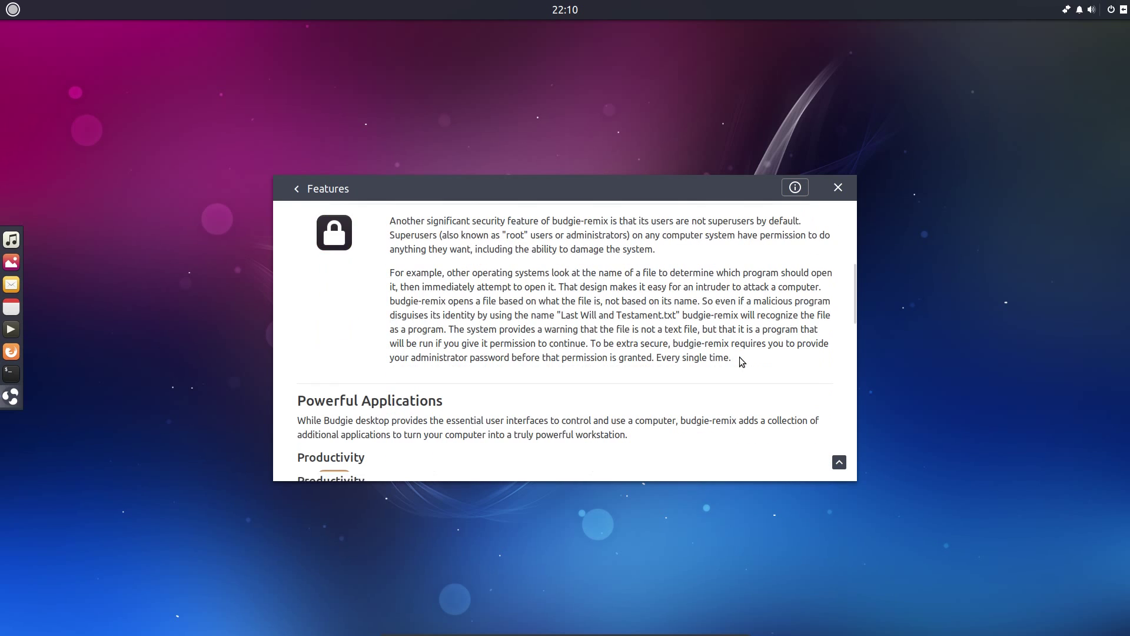
scroll(742, 361, "down", 1)
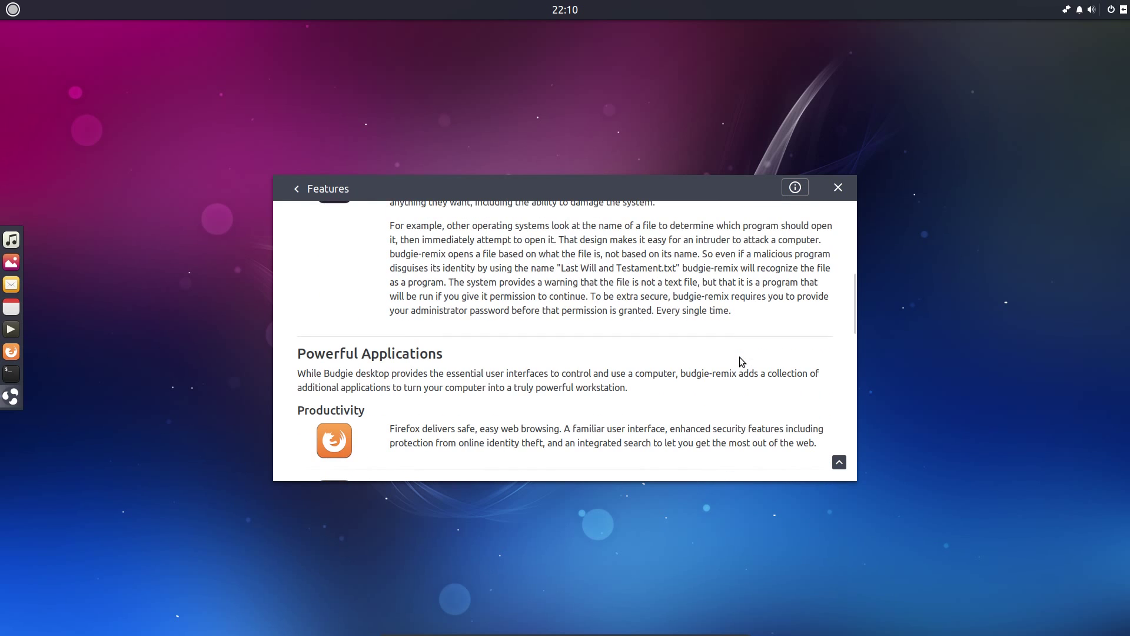
scroll(741, 361, "down", 3)
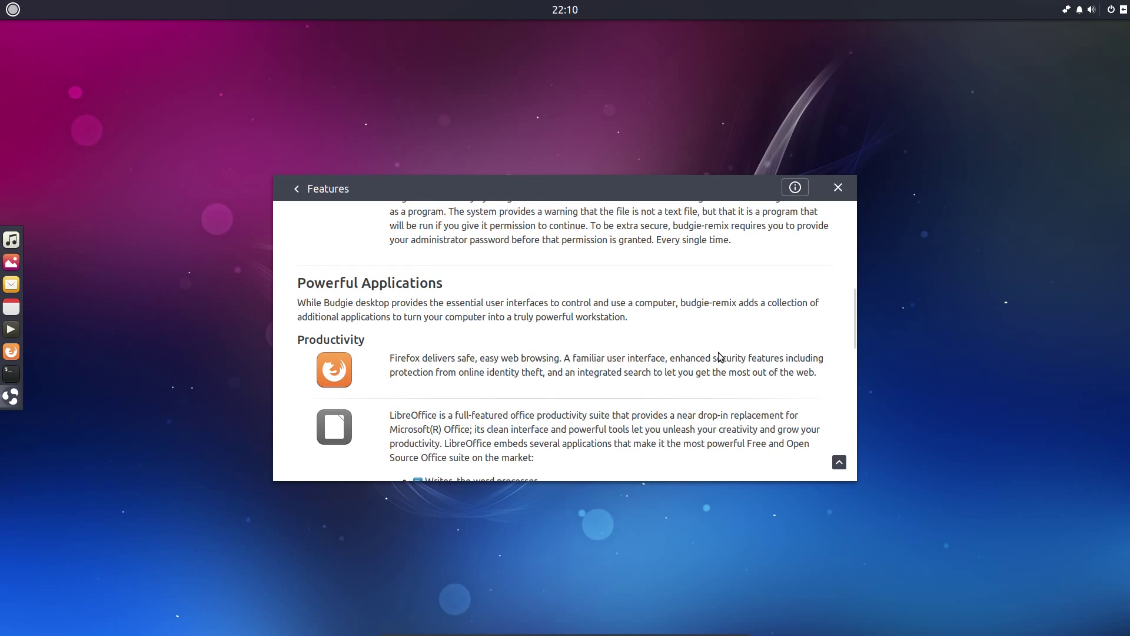
scroll(719, 356, "down", 2)
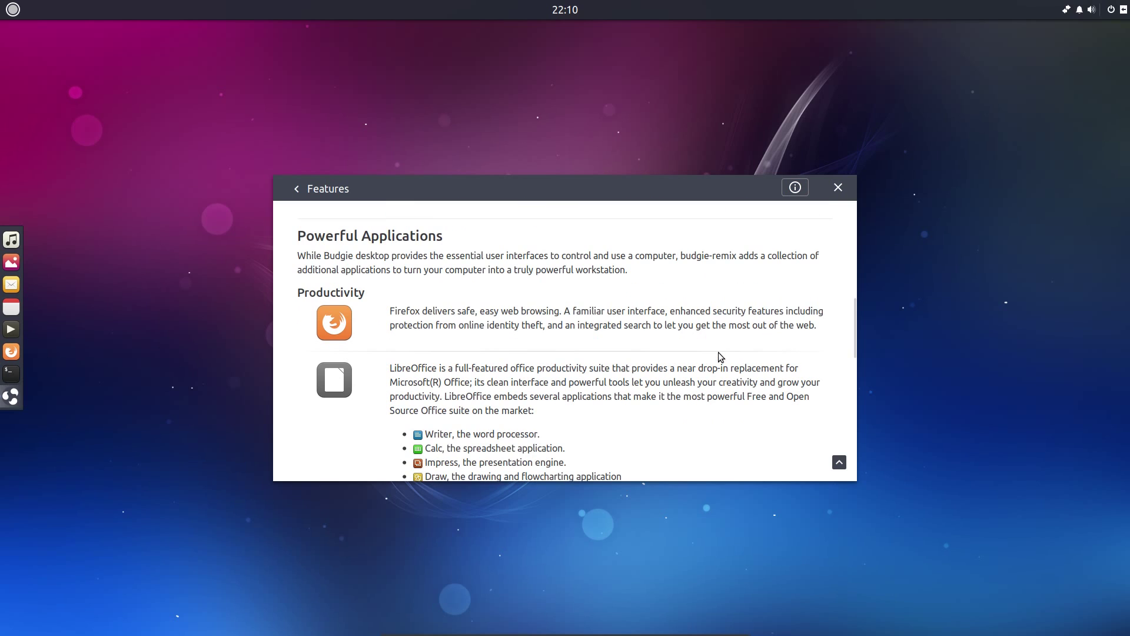
scroll(719, 356, "down", 3)
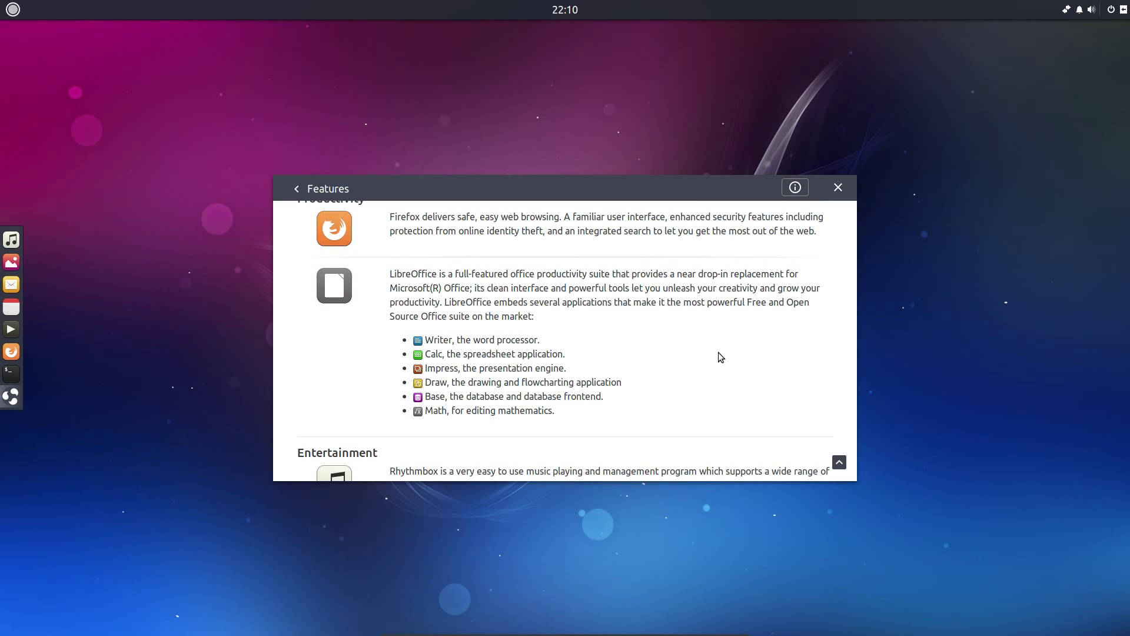
scroll(718, 352, "down", 3)
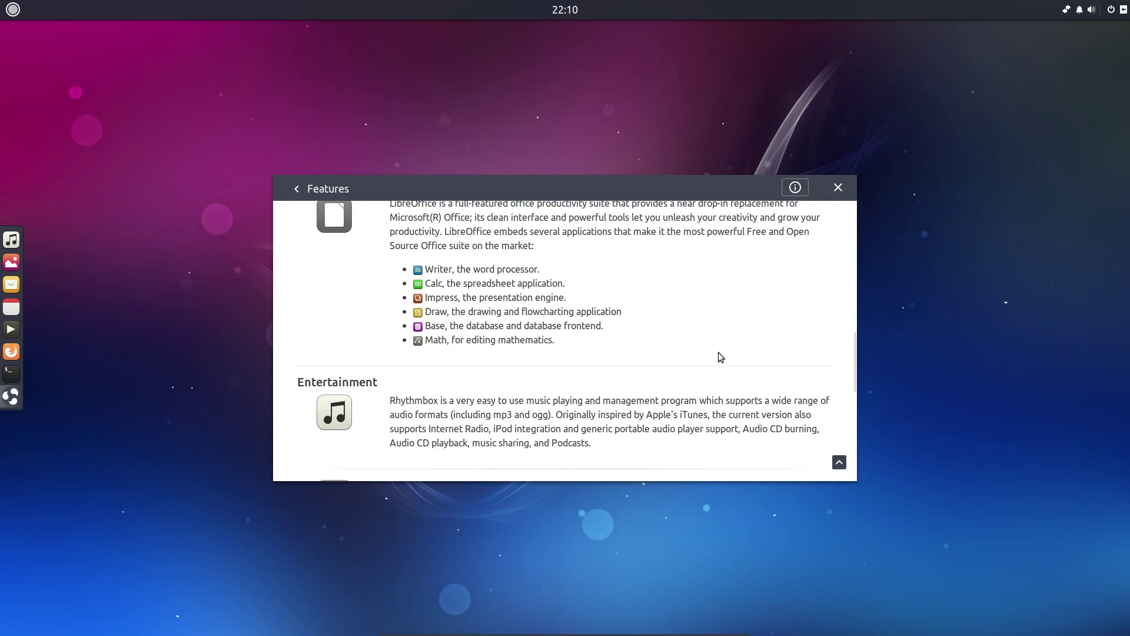
scroll(718, 356, "down", 2)
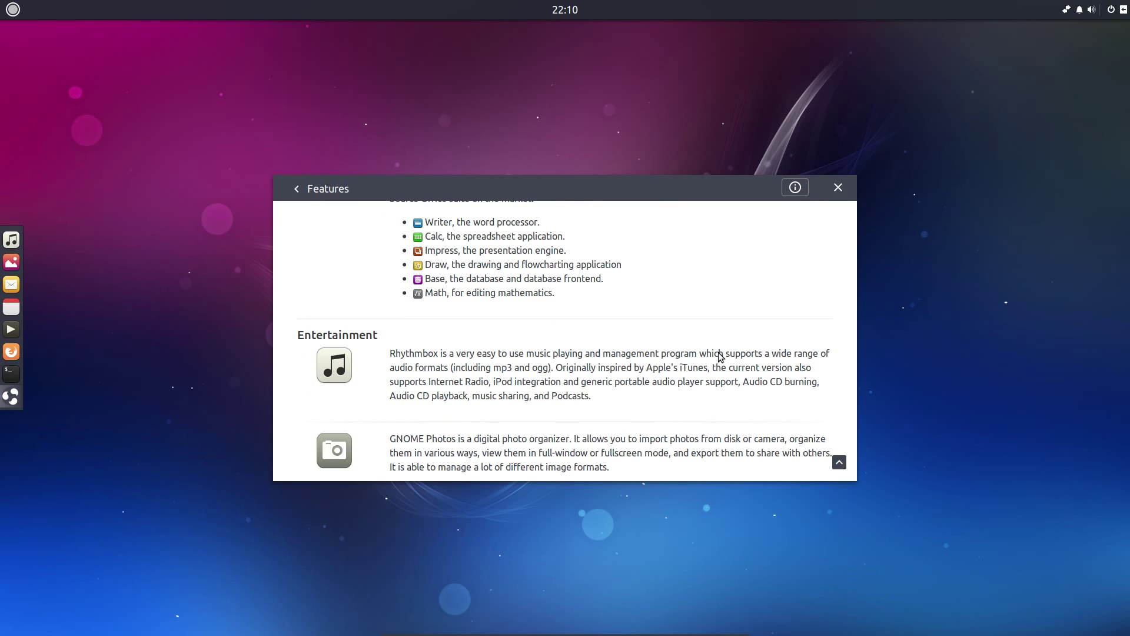
scroll(719, 356, "down", 10)
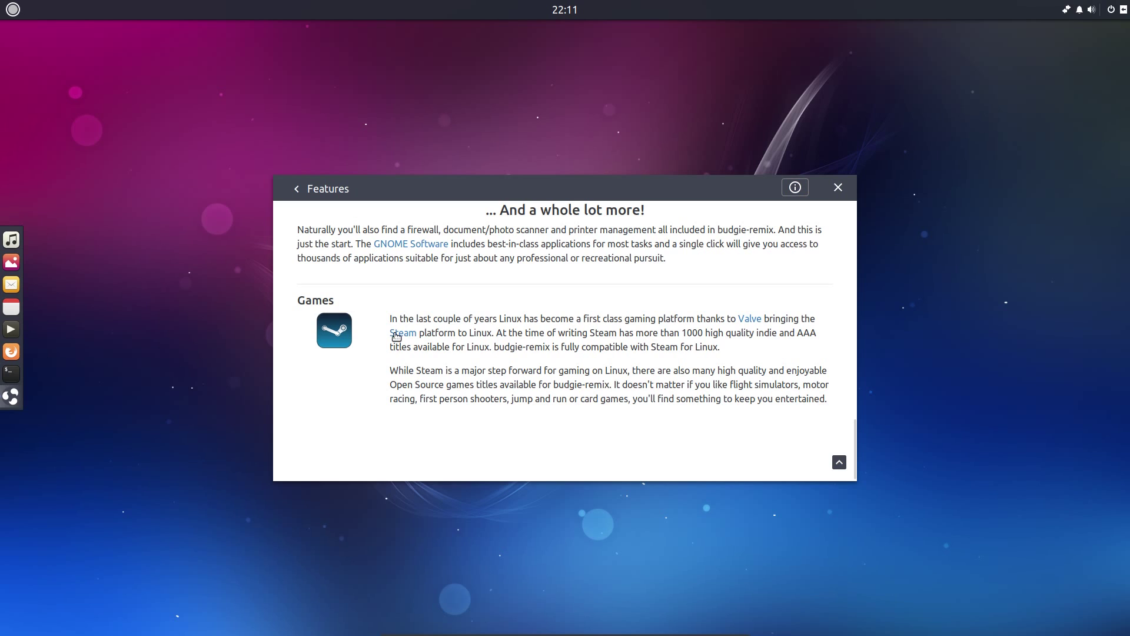
- Visit the Getting Started guide's Drivers page, then return to the Main Menu
left_click(297, 188)
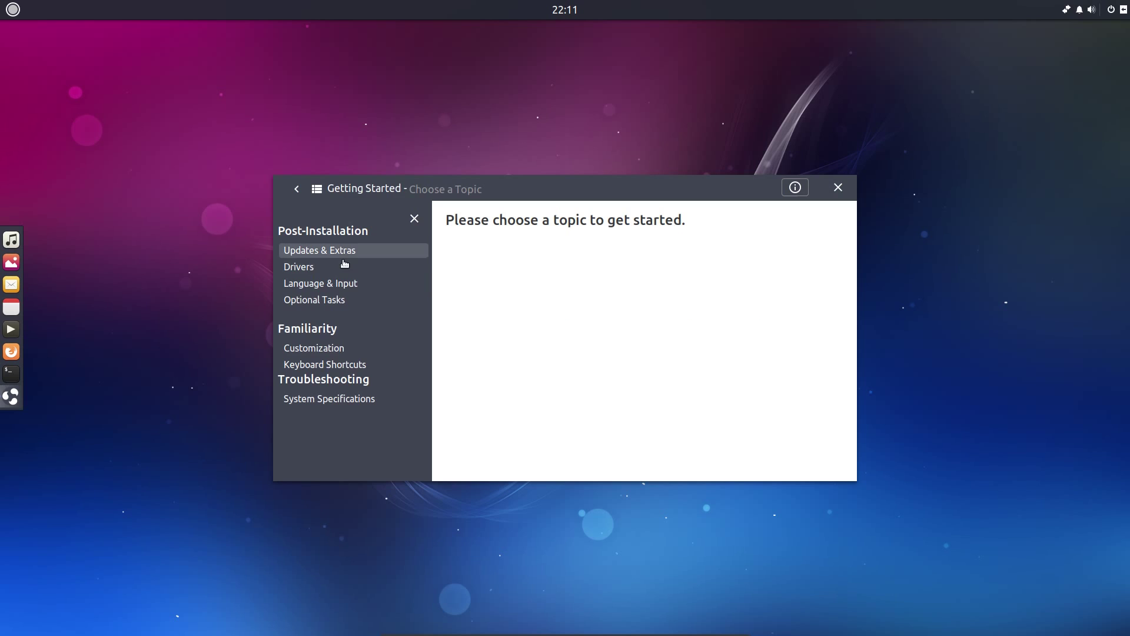
left_click(331, 269)
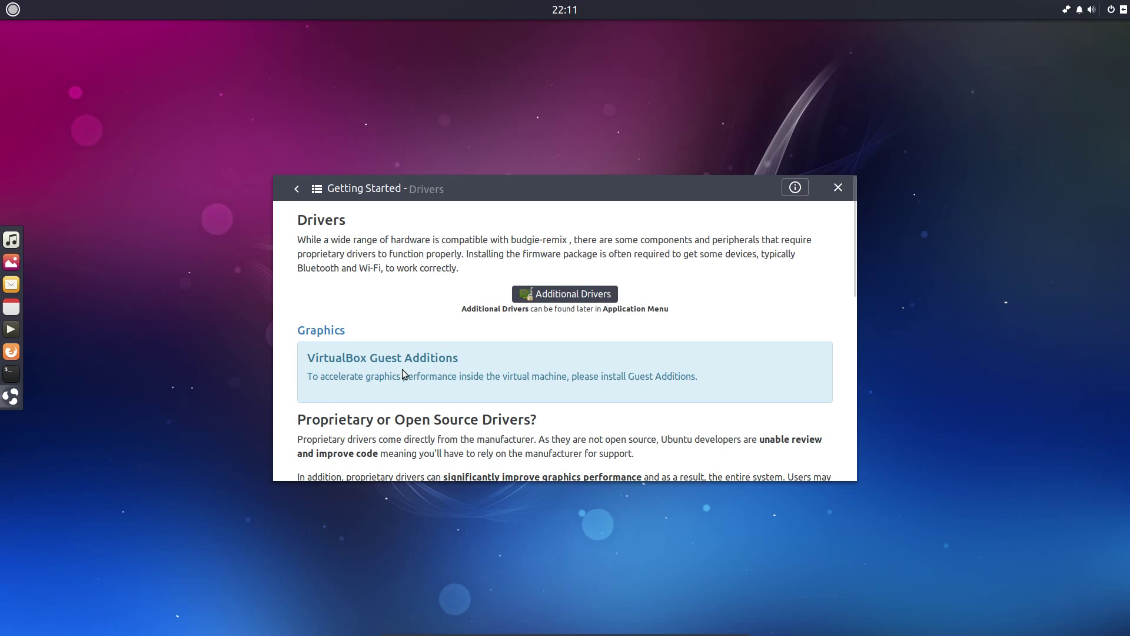
left_click(297, 188)
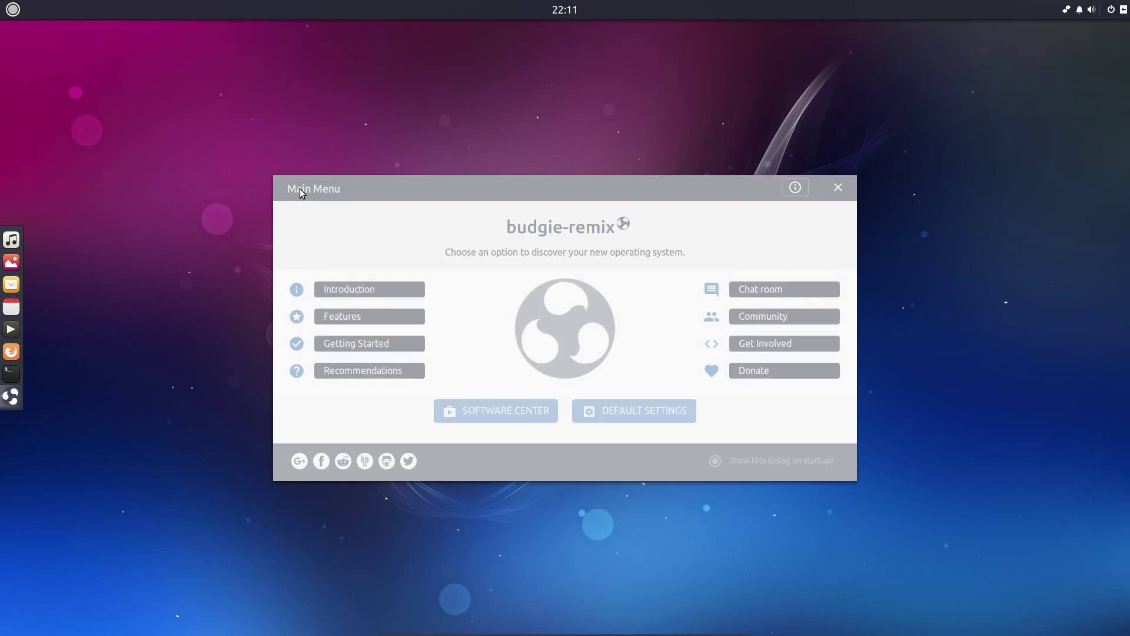
- On the welcome Recommendations page, choose Install & Configure Steam
left_click(364, 370)
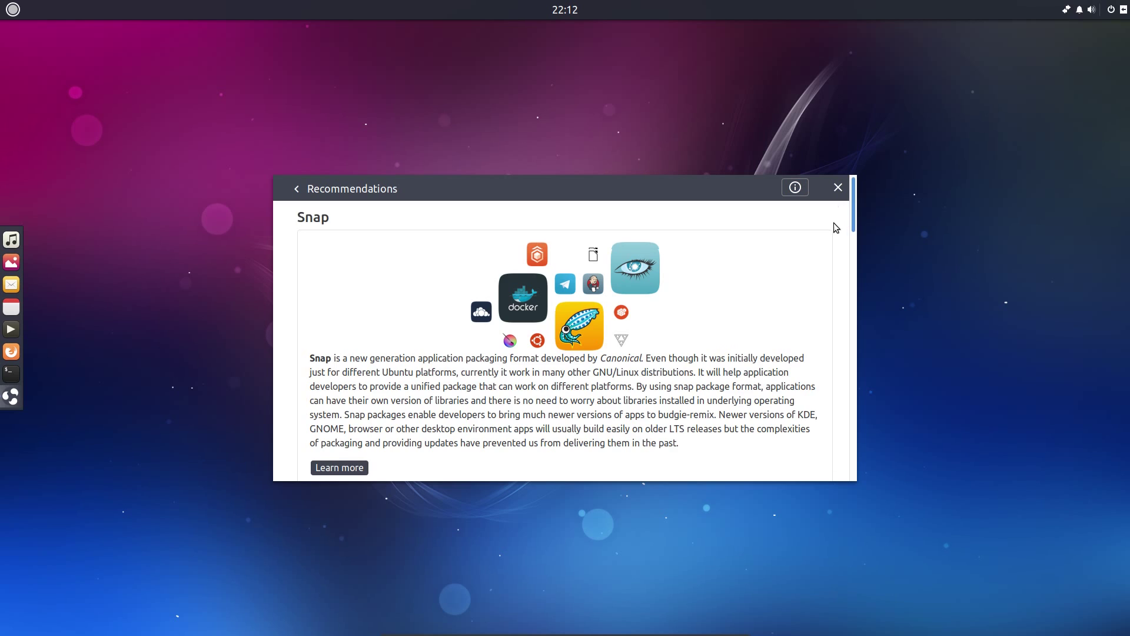
scroll(829, 247, "down", 10)
scroll(807, 365, "down", 5)
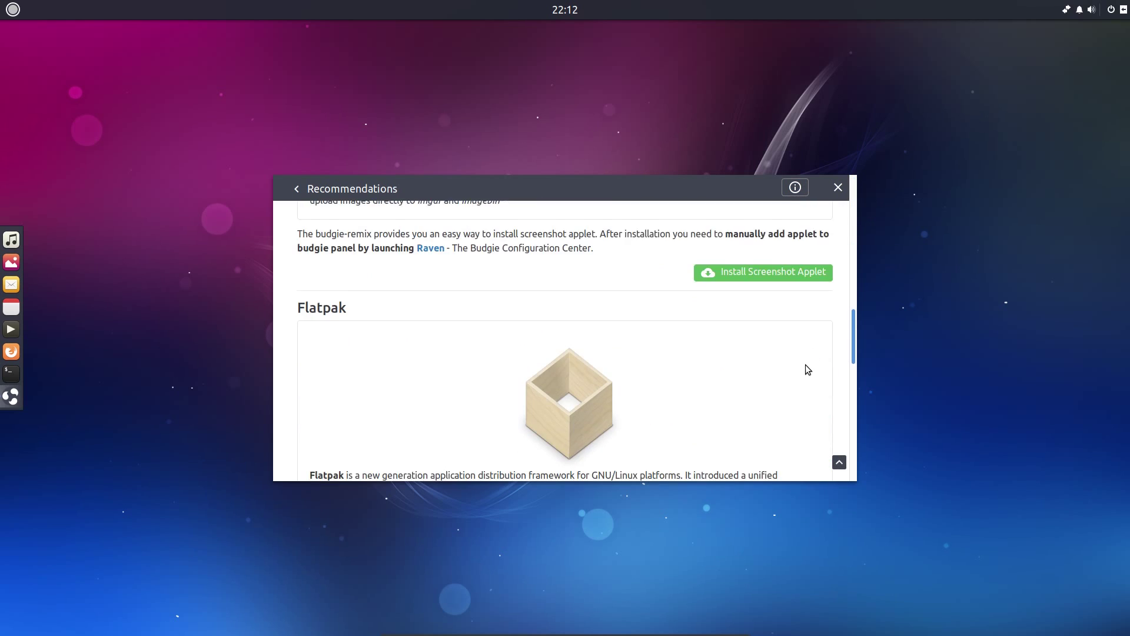
scroll(805, 371, "down", 2)
scroll(807, 391, "down", 8)
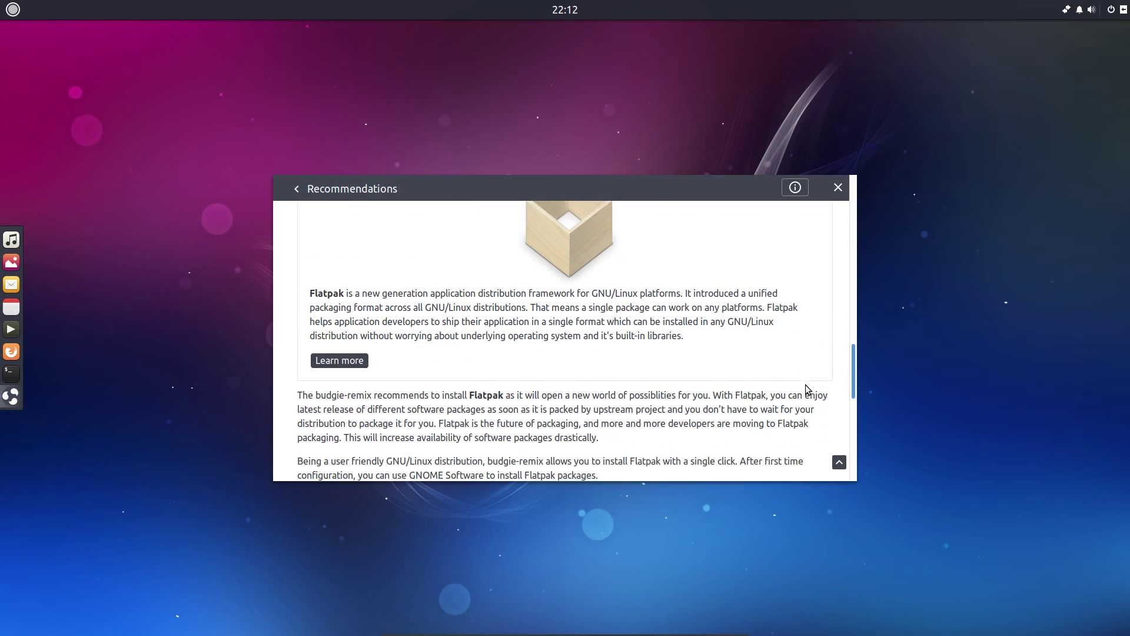
scroll(807, 433, "down", 8)
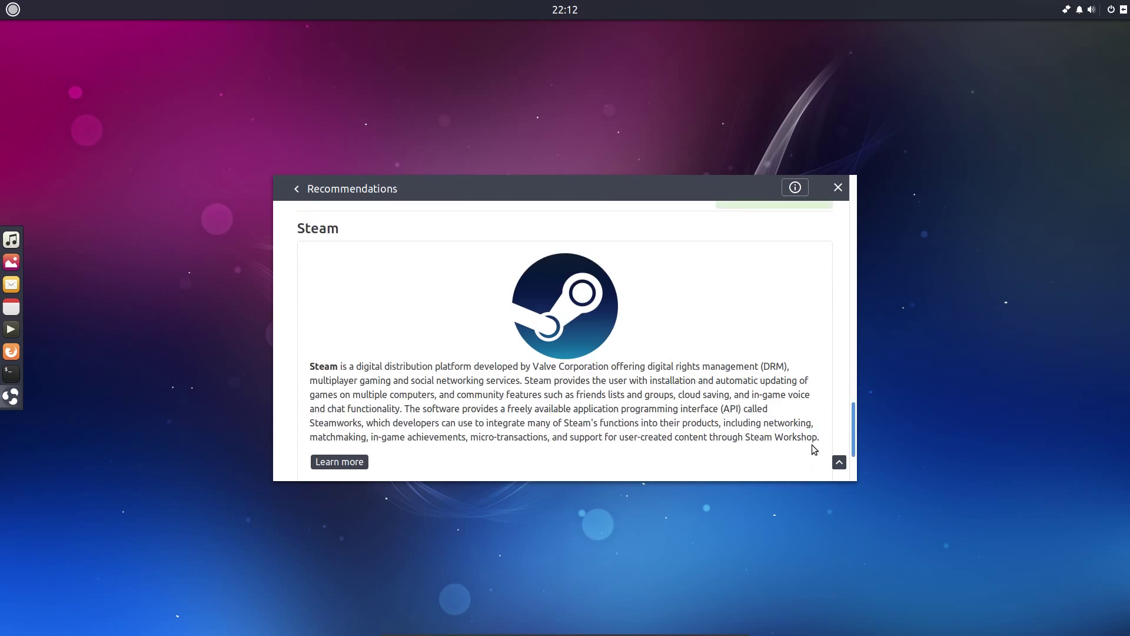
left_click(746, 436)
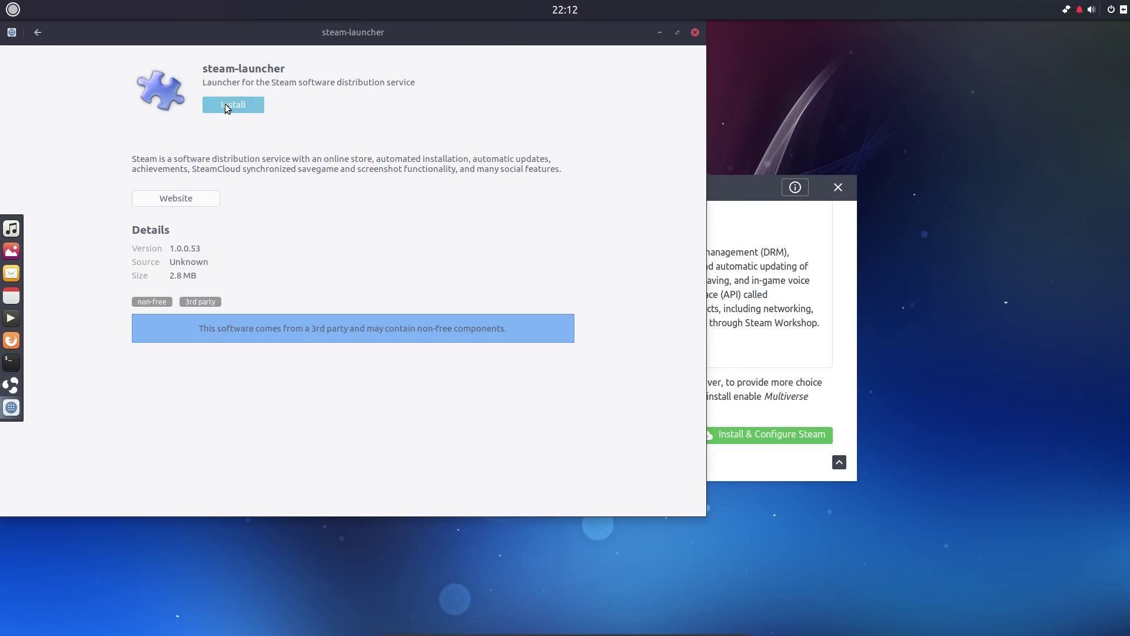
- Install the steam-launcher package in GNOME Software, authorising it with the account password
left_click(234, 106)
left_click(760, 188)
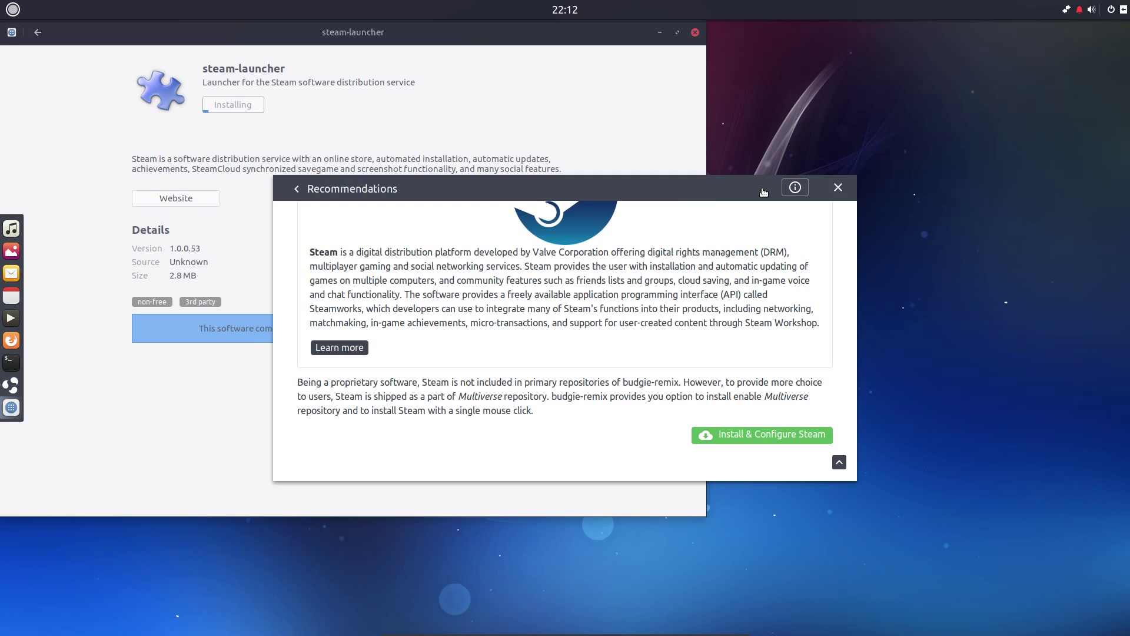
left_click(796, 187)
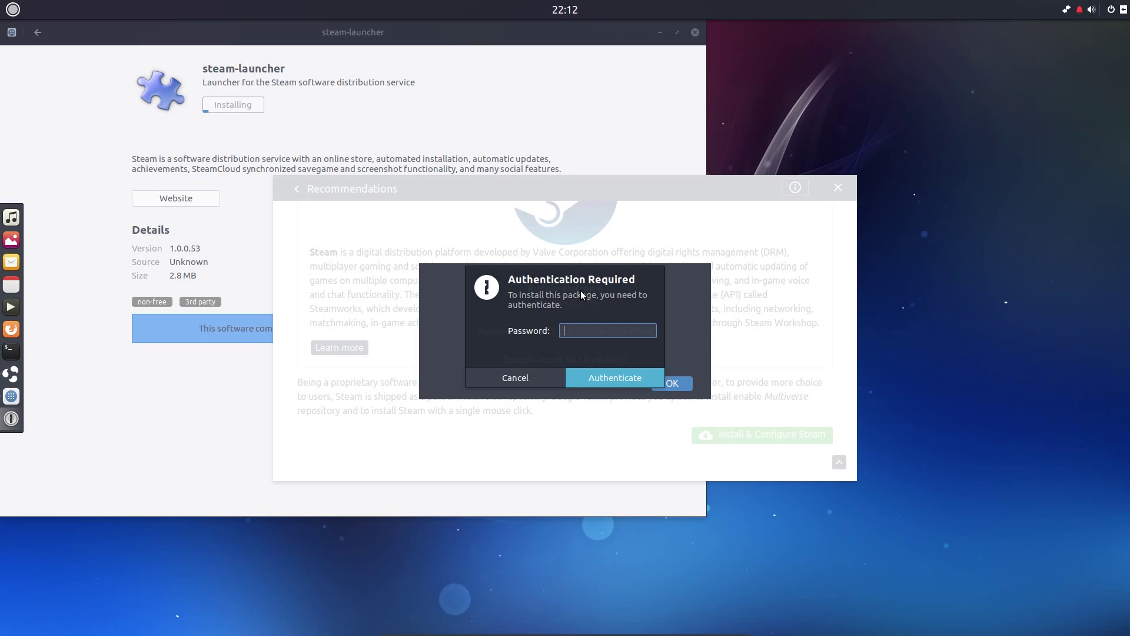
type("****")
key("Return")
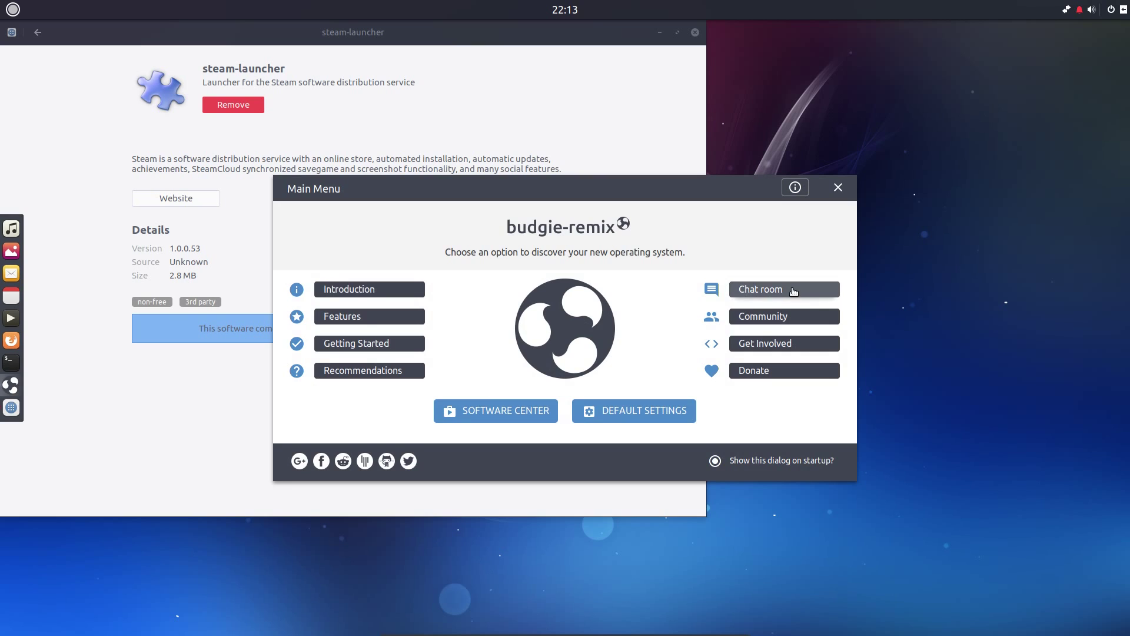
- Join the budgie-remix community chat on Gitter and dismiss the Steam installer notice
left_click(799, 295)
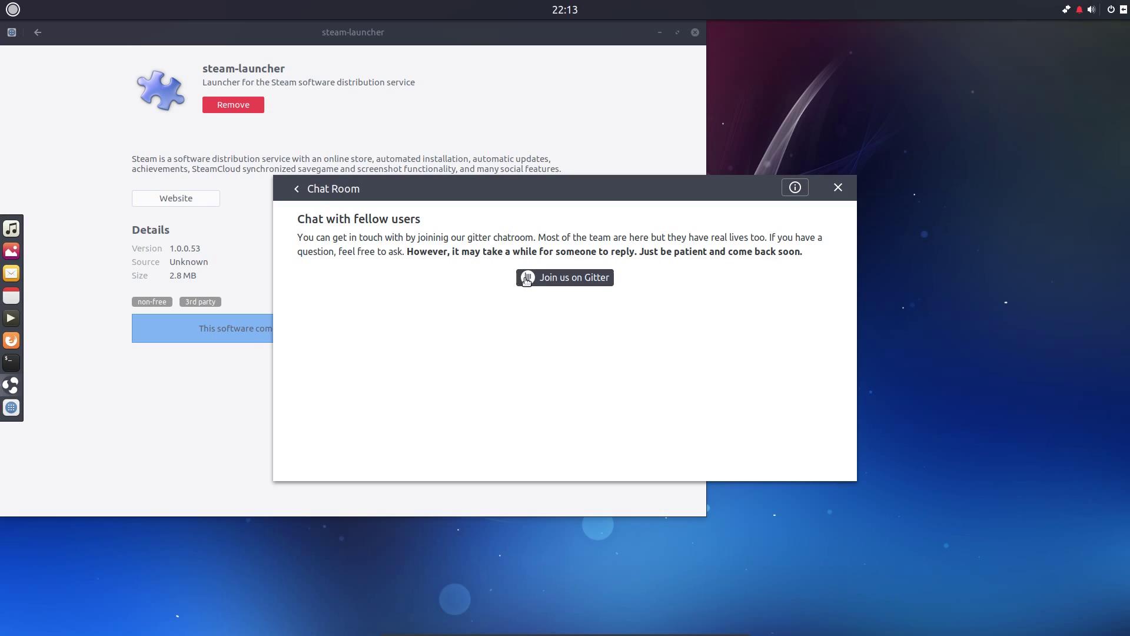
left_click(534, 284)
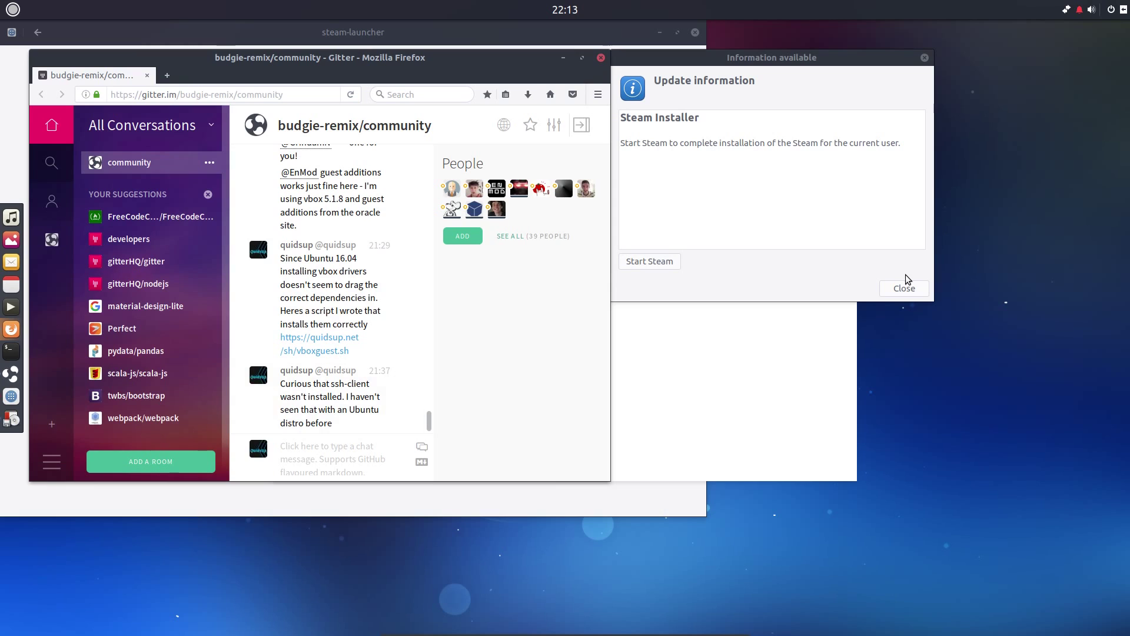
left_click(904, 290)
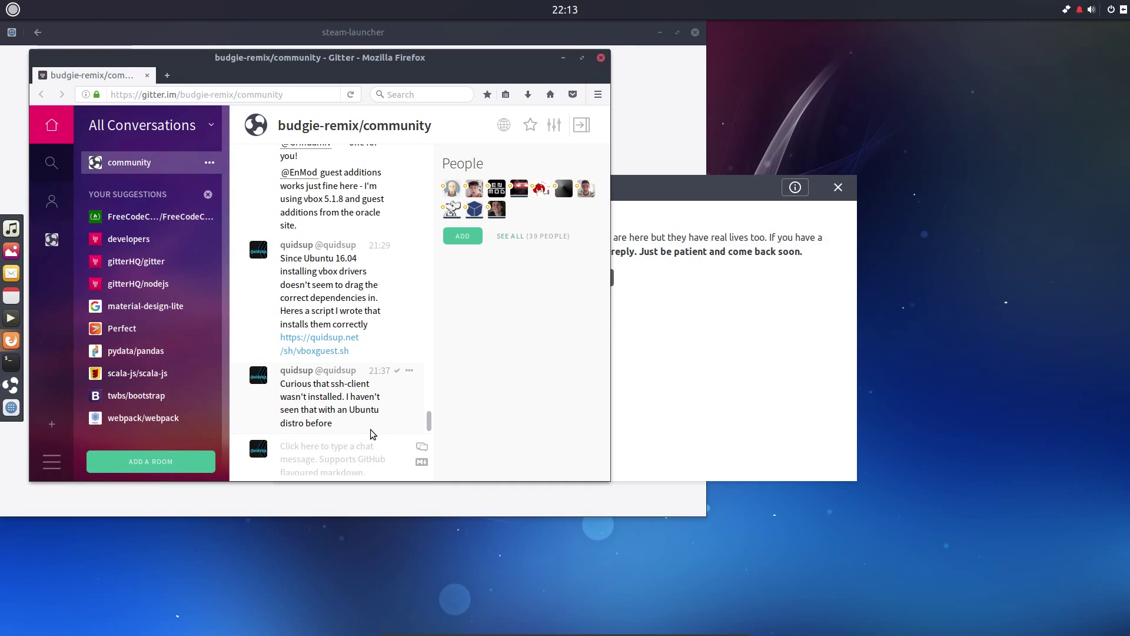
- Close the Gitter Firefox window and the Chat Room welcome window, then open the app menu
left_click(602, 58)
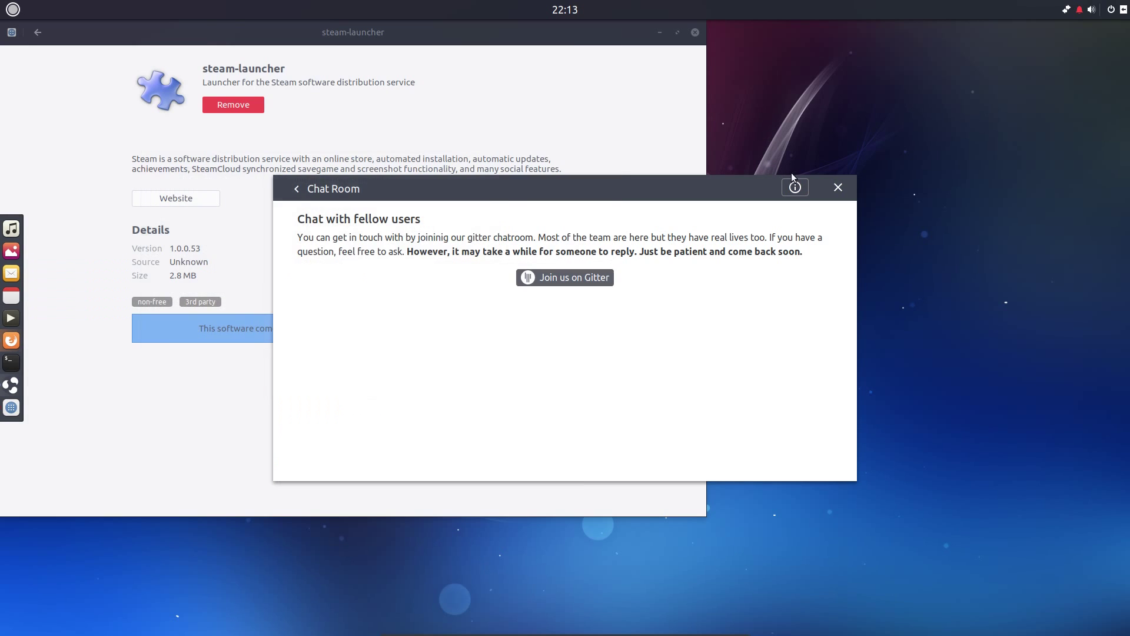
left_click(838, 189)
key("super")
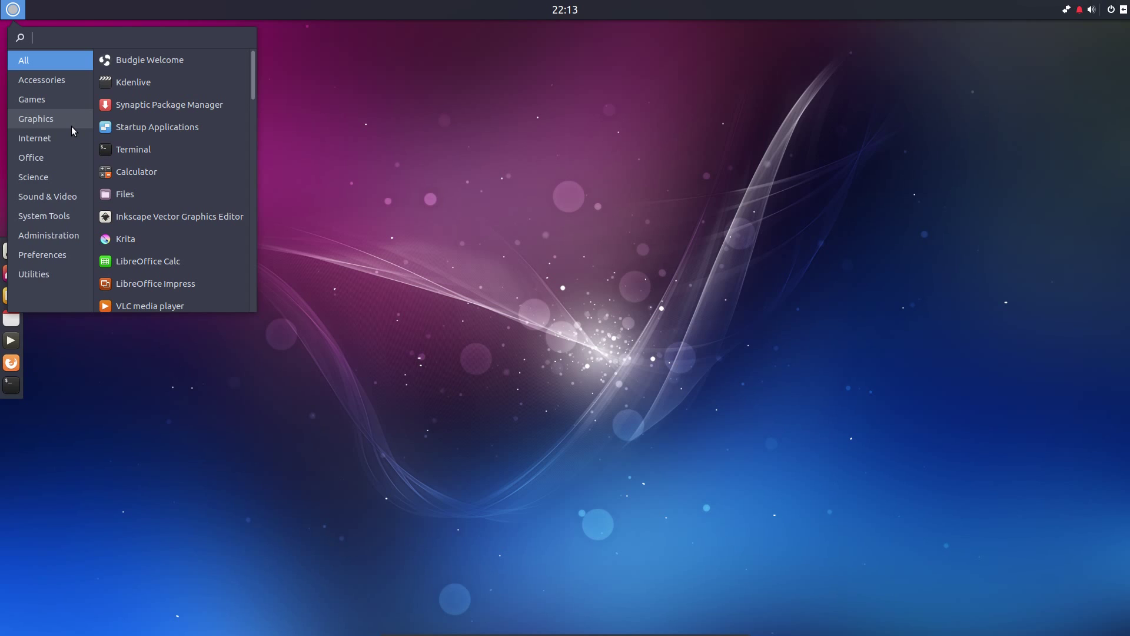
- Launch Kdenlive by searching 'kden', then open and close the notifications panel
type("kden")
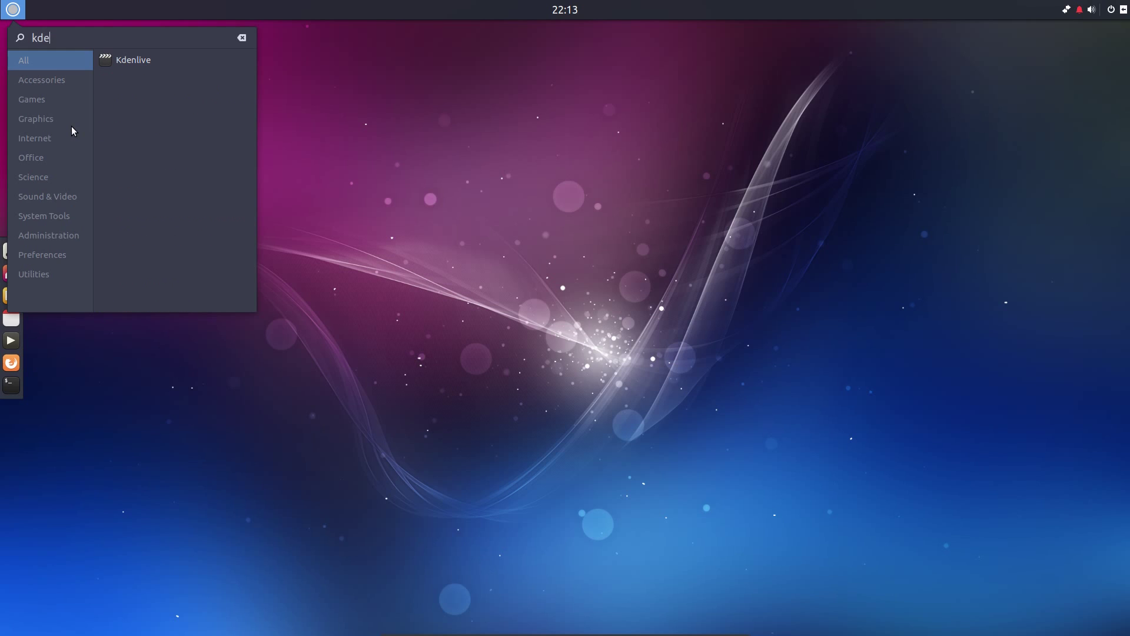
left_click(137, 66)
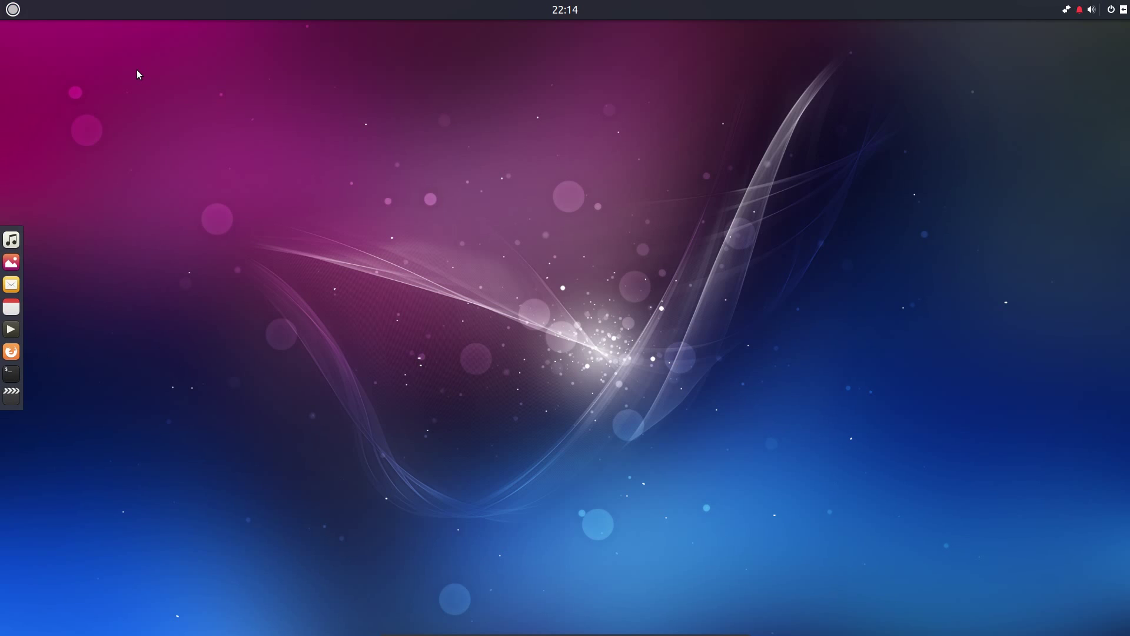
left_click(1079, 10)
left_click(712, 172)
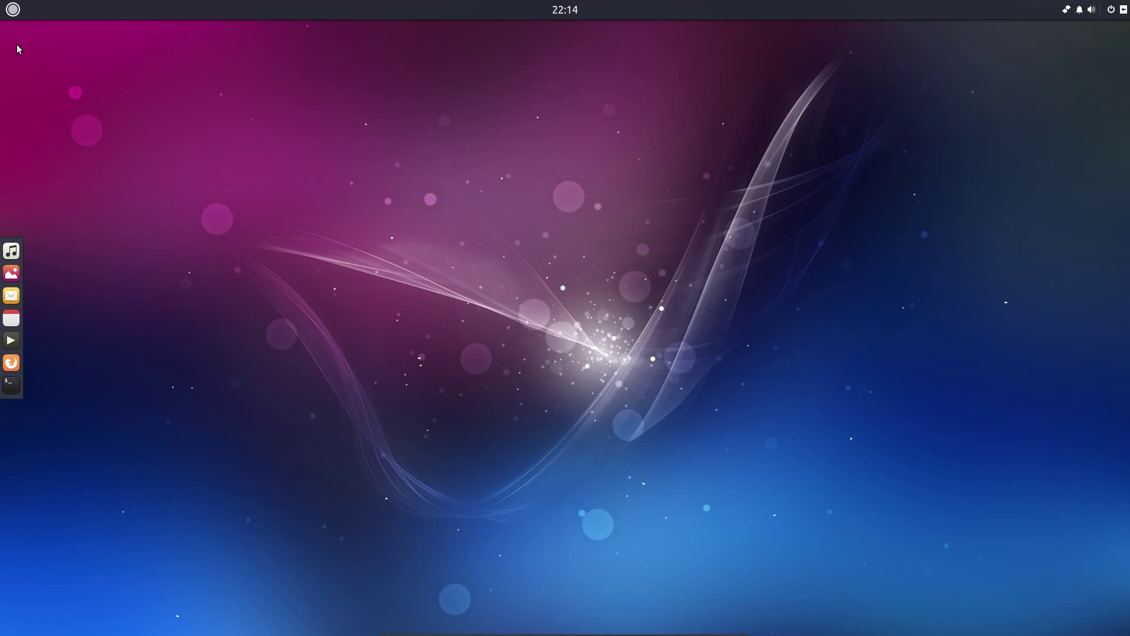
- Launch Krita from the application menu and close its welcome splash
left_click(13, 10)
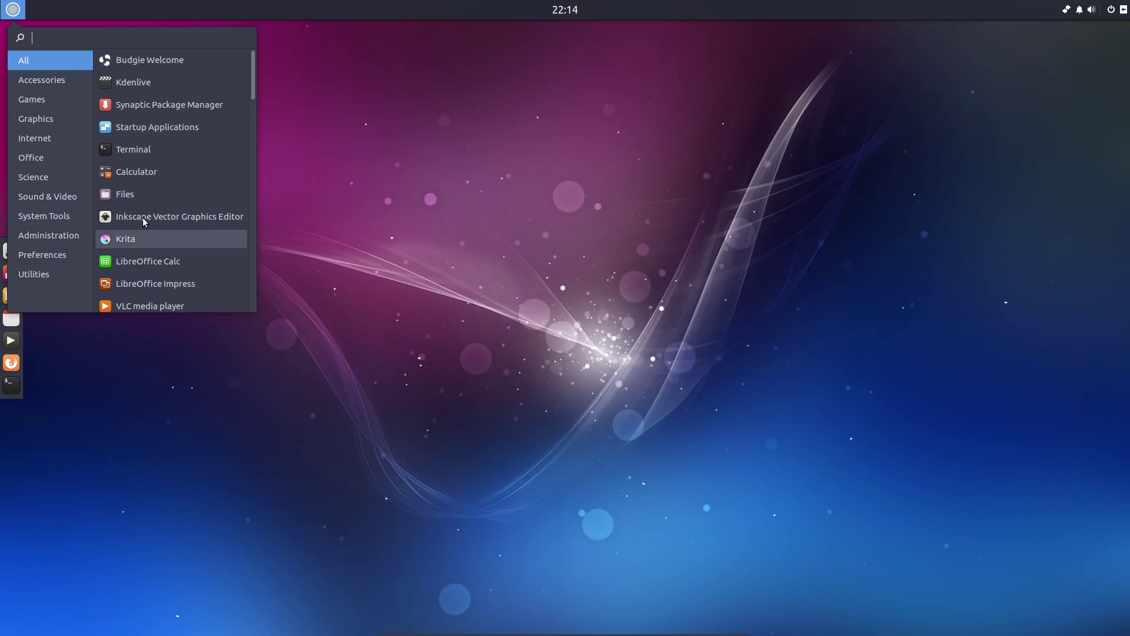
left_click(134, 248)
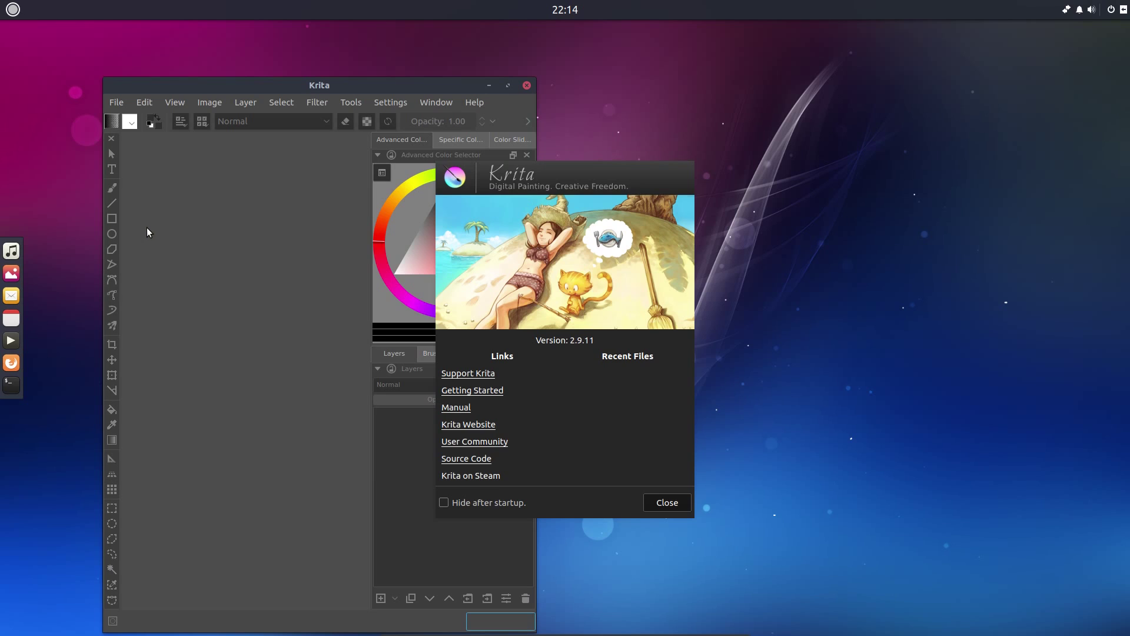
left_click(146, 231)
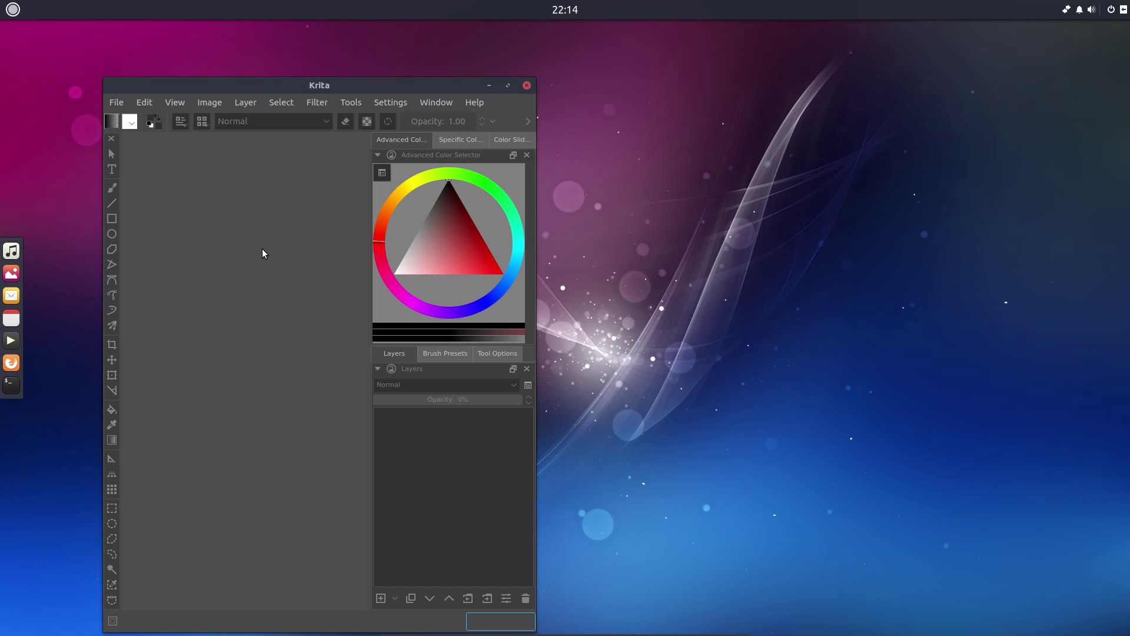
- View Krita's About KDE information (Platform Version 4.14.22), then close it and Krita
left_click(478, 103)
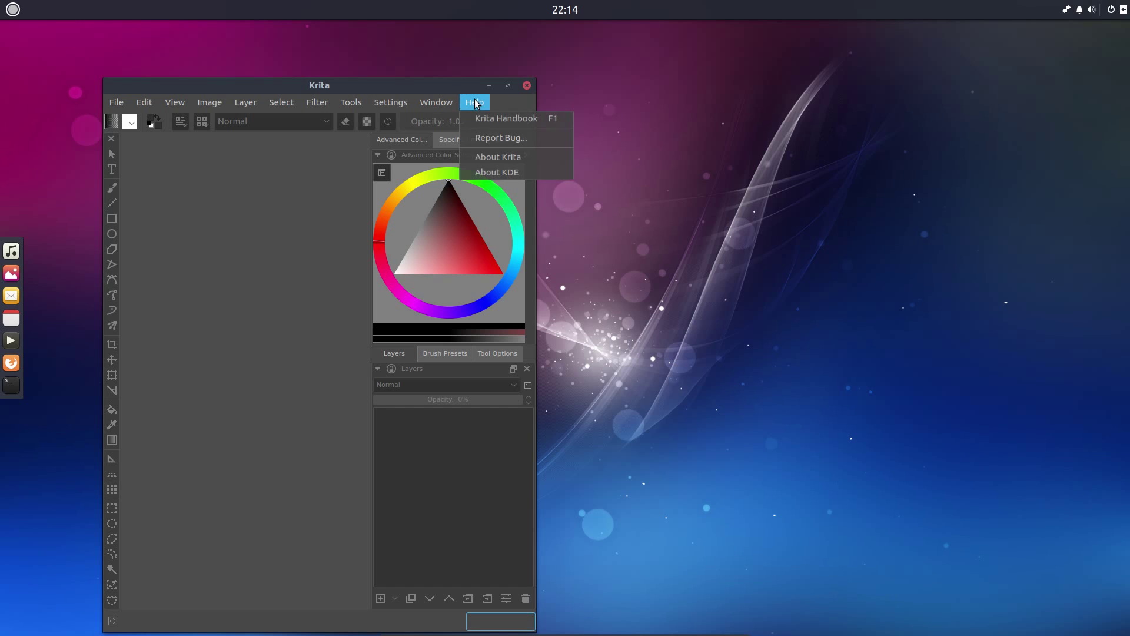
left_click(501, 171)
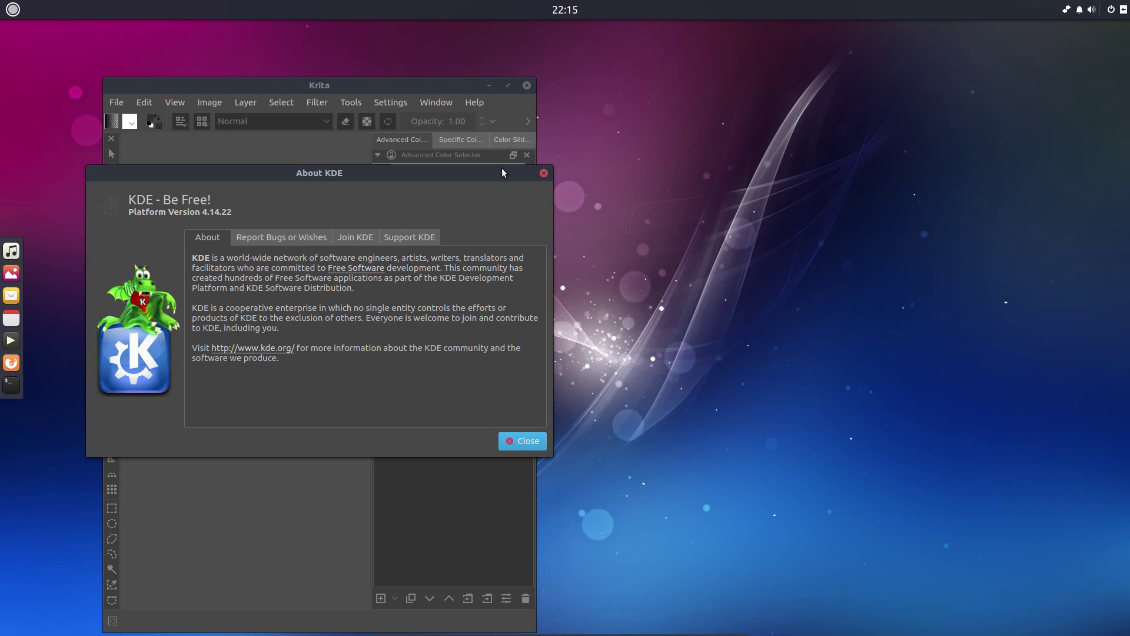
left_click(505, 441)
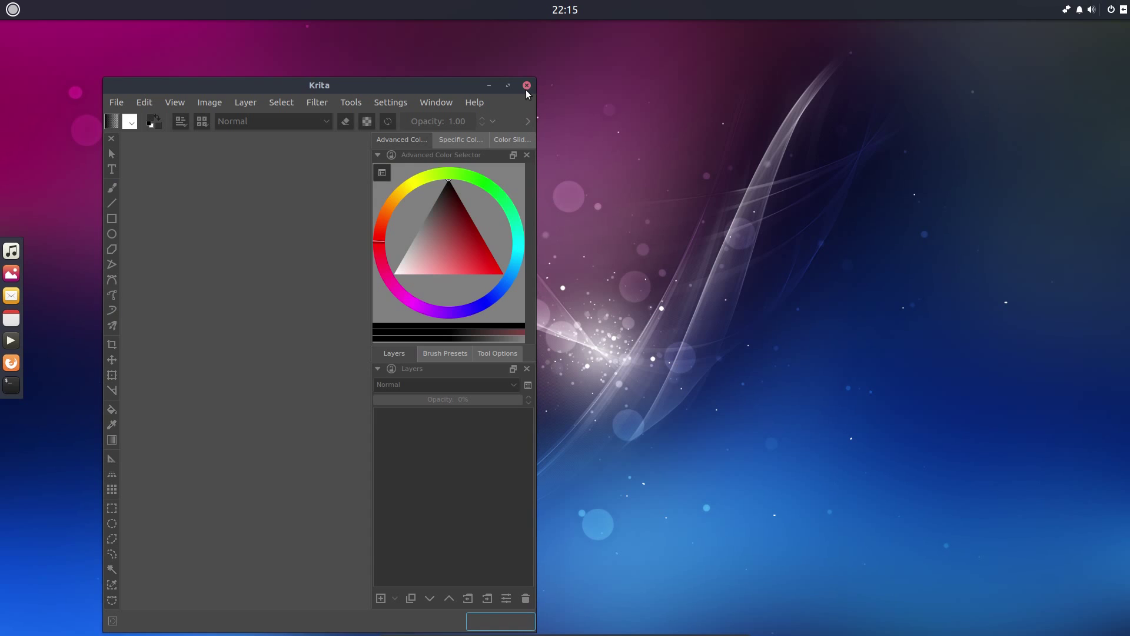
left_click(526, 89)
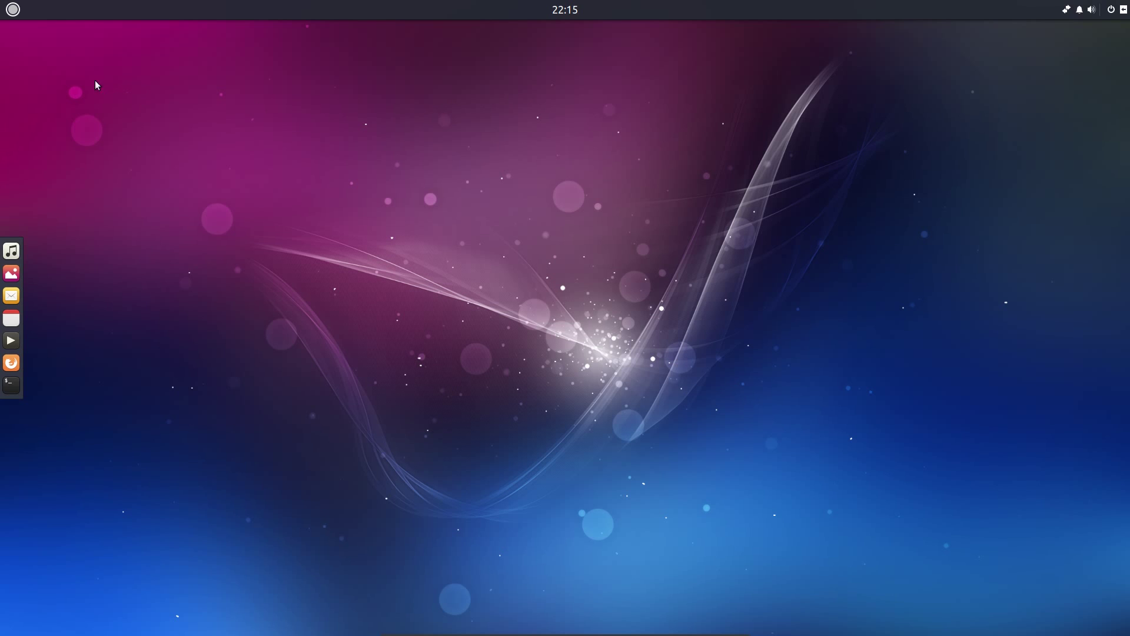
left_click(12, 9)
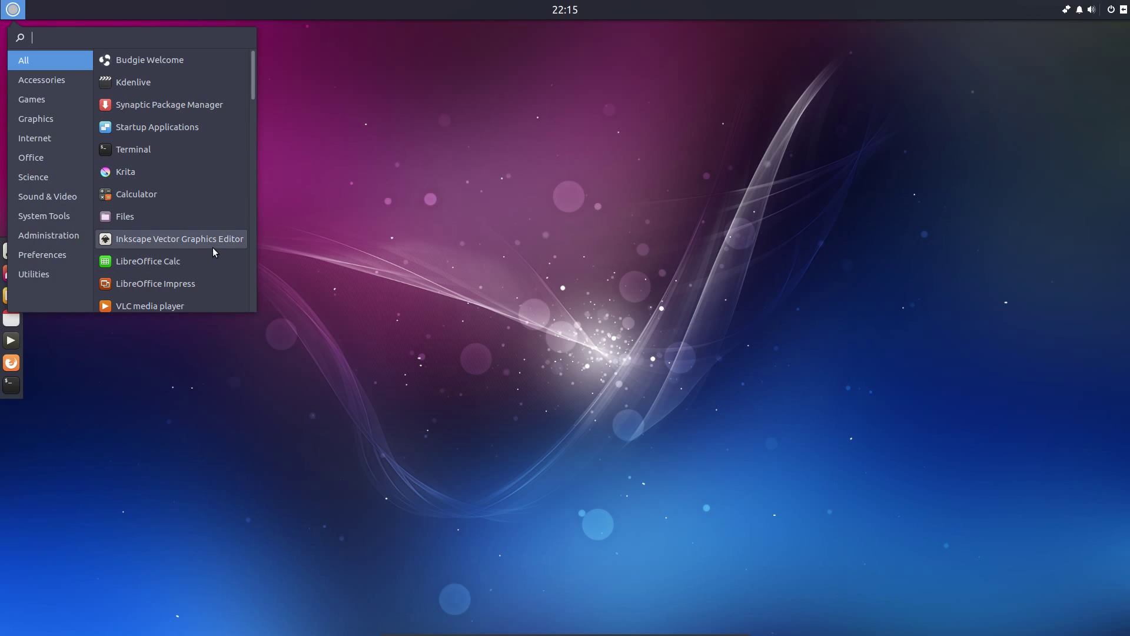
left_click(206, 216)
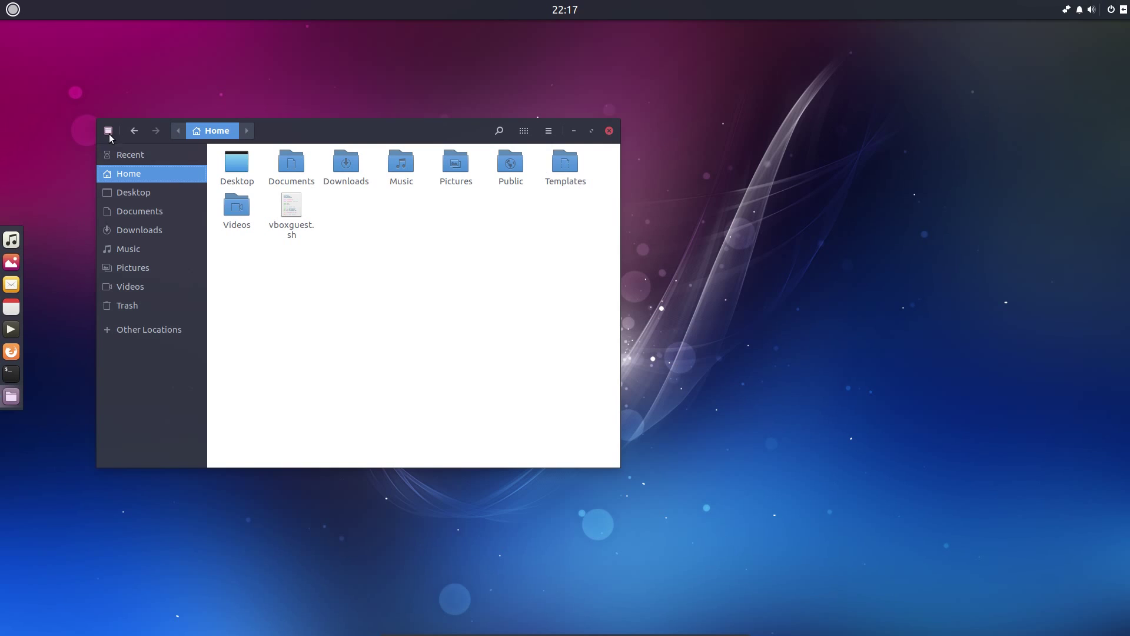
left_click(108, 132)
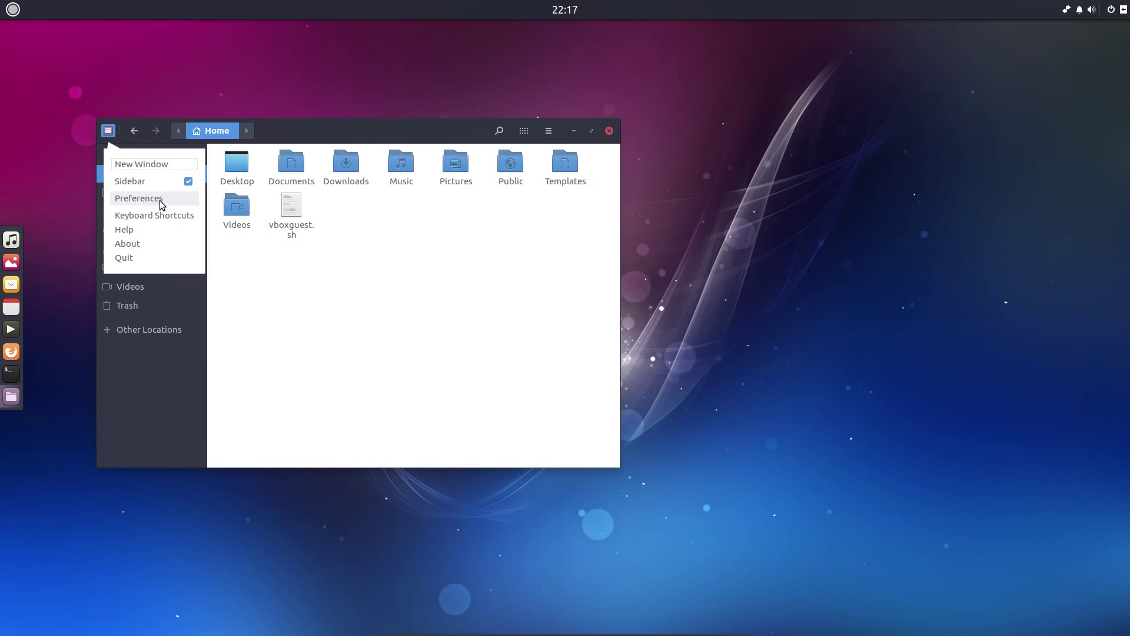
left_click(411, 261)
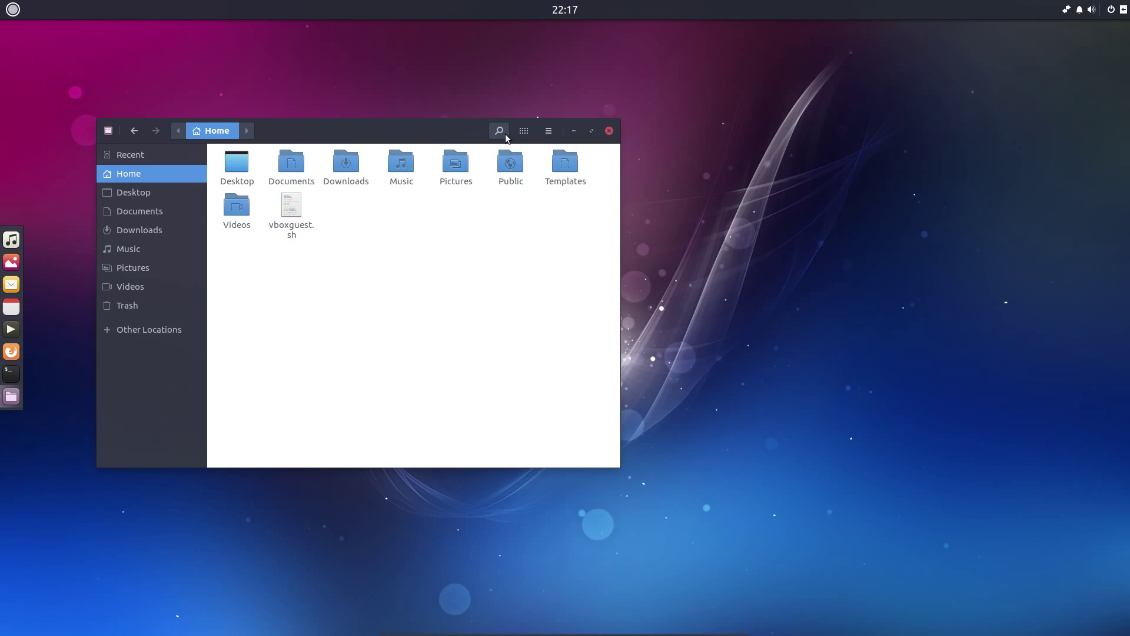
left_click(524, 131)
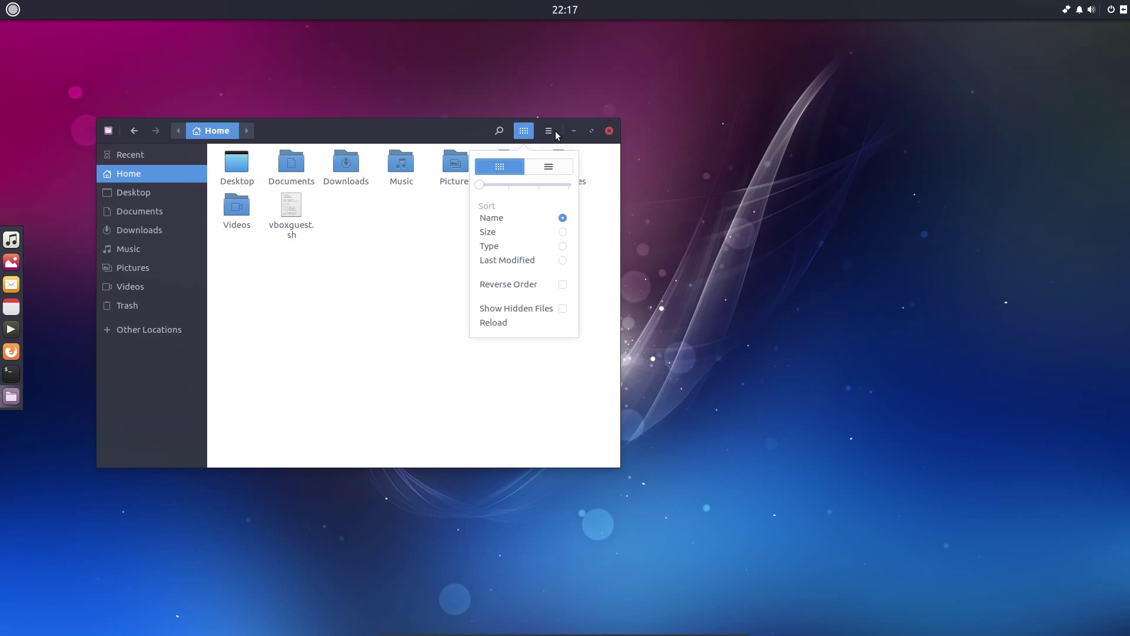
left_click(555, 133)
left_click(550, 132)
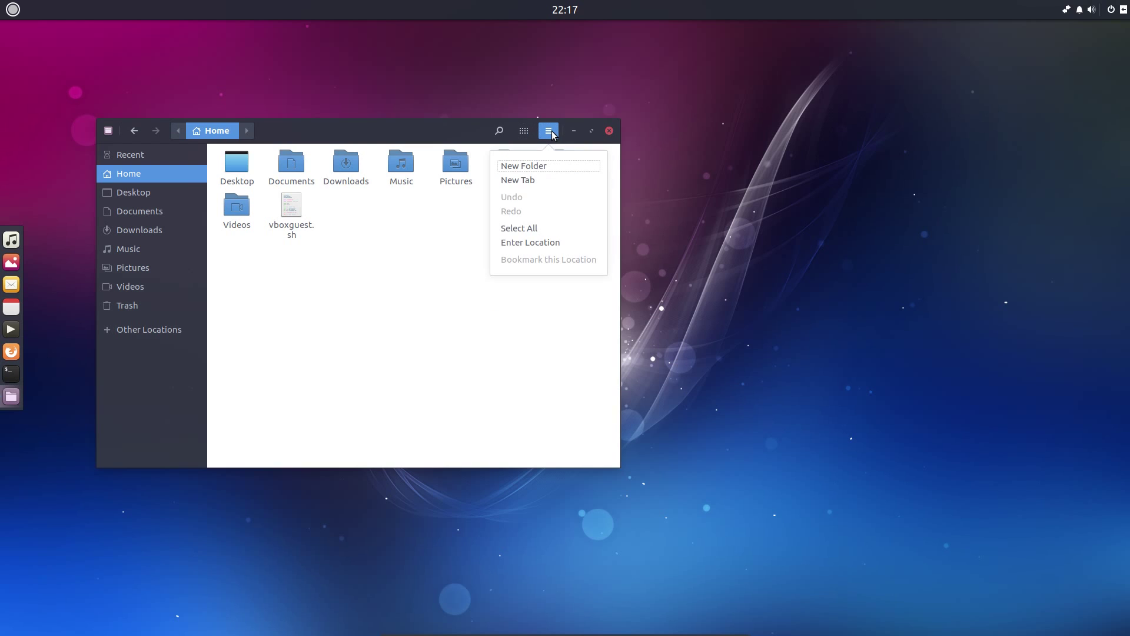
left_click(434, 287)
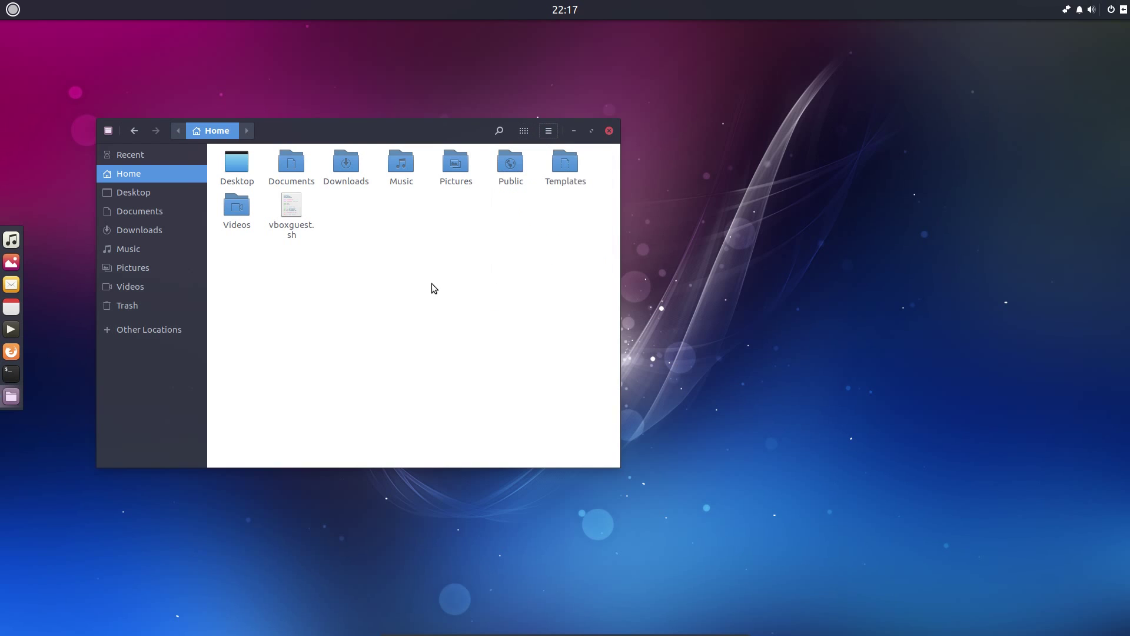
left_click(109, 130)
- Browse the background wallpapers and Colors choices, cancel unchanged, close Settings, and open the app menu
right_click(339, 148)
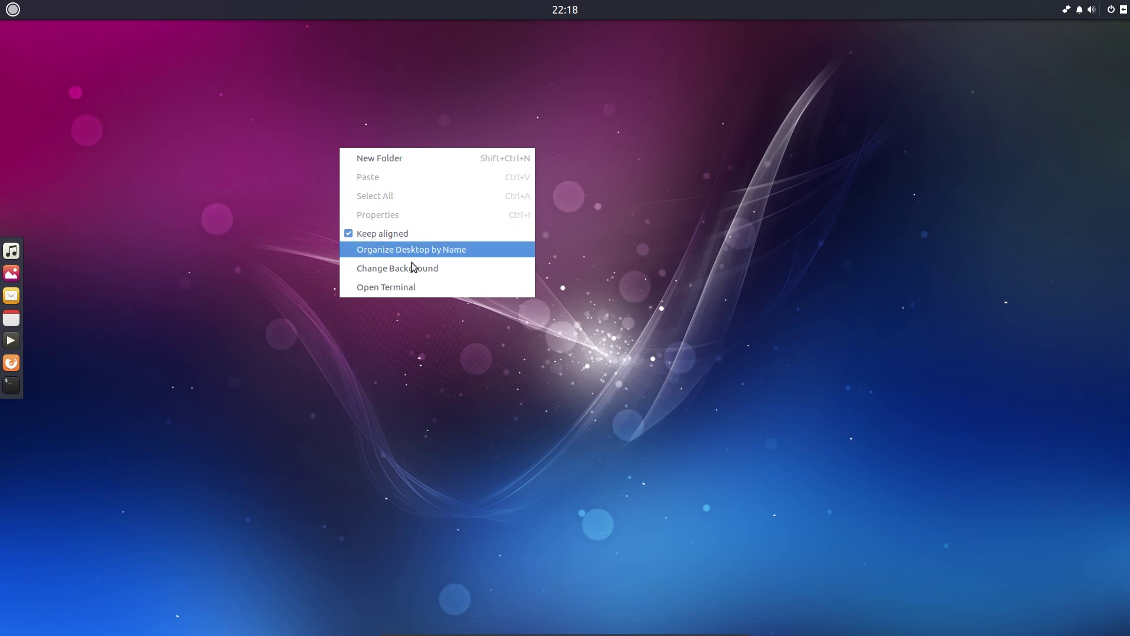
left_click(414, 280)
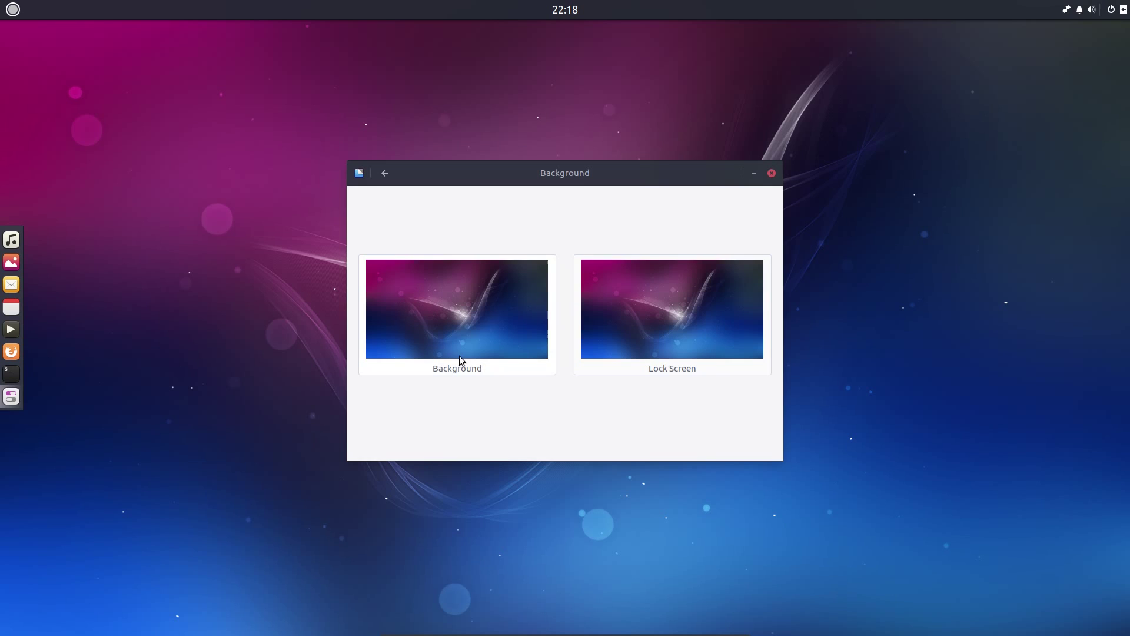
left_click(482, 328)
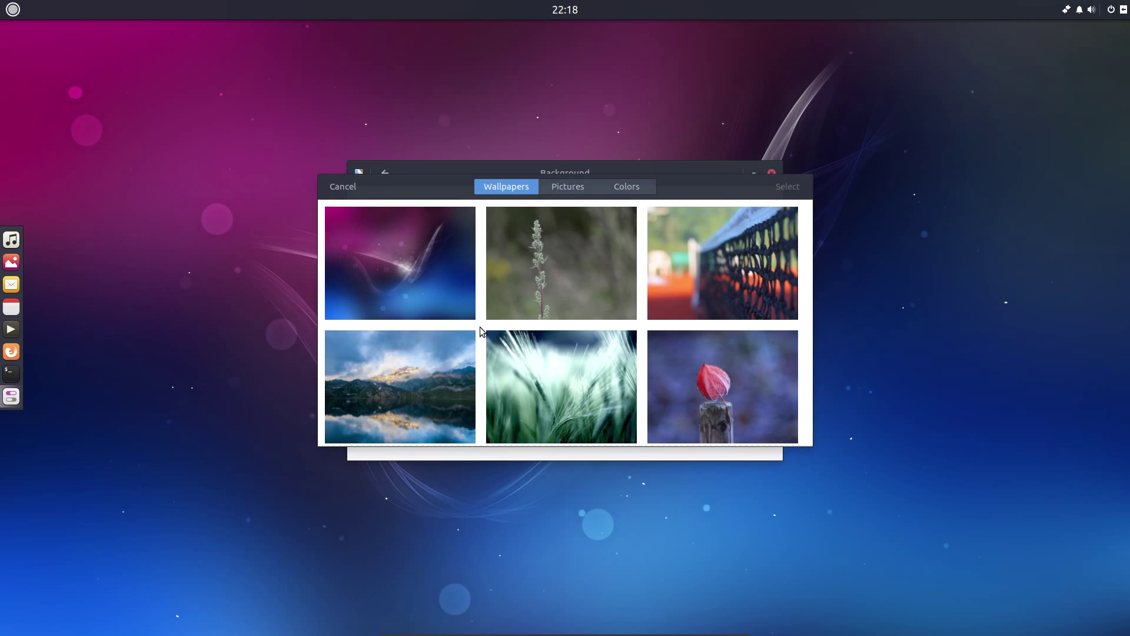
left_click_drag(811, 231, 823, 322)
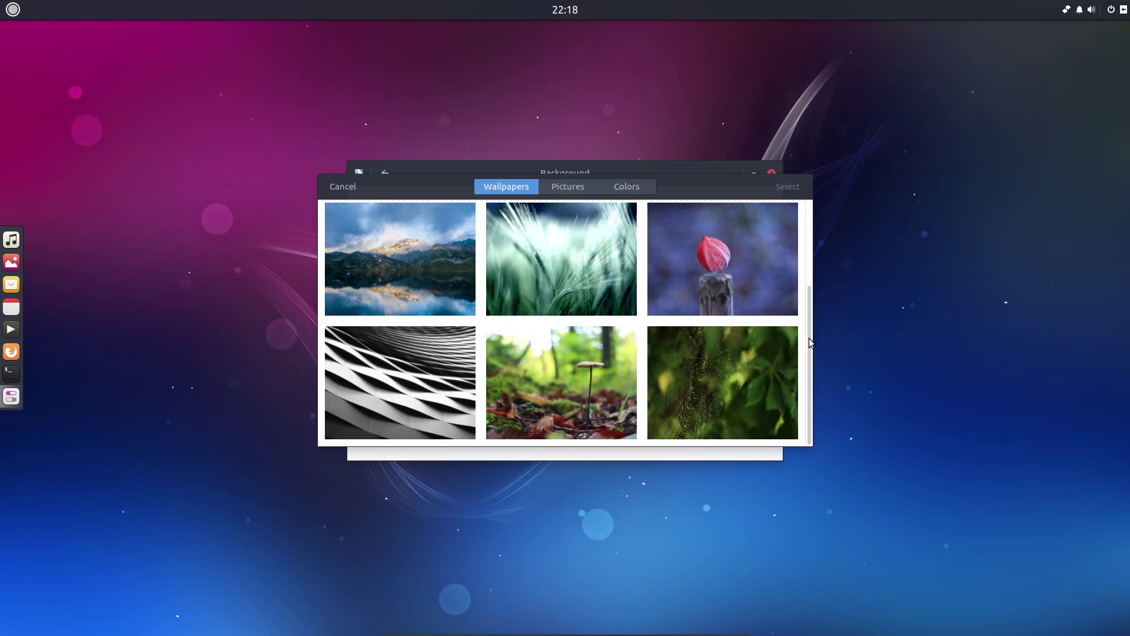
left_click(626, 186)
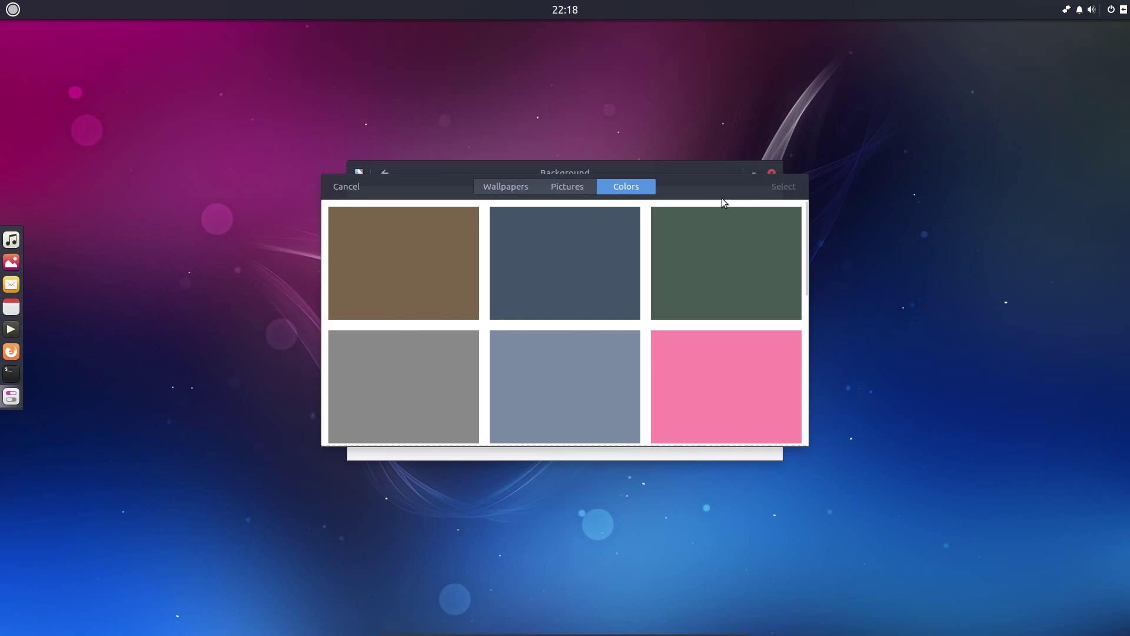
left_click(337, 187)
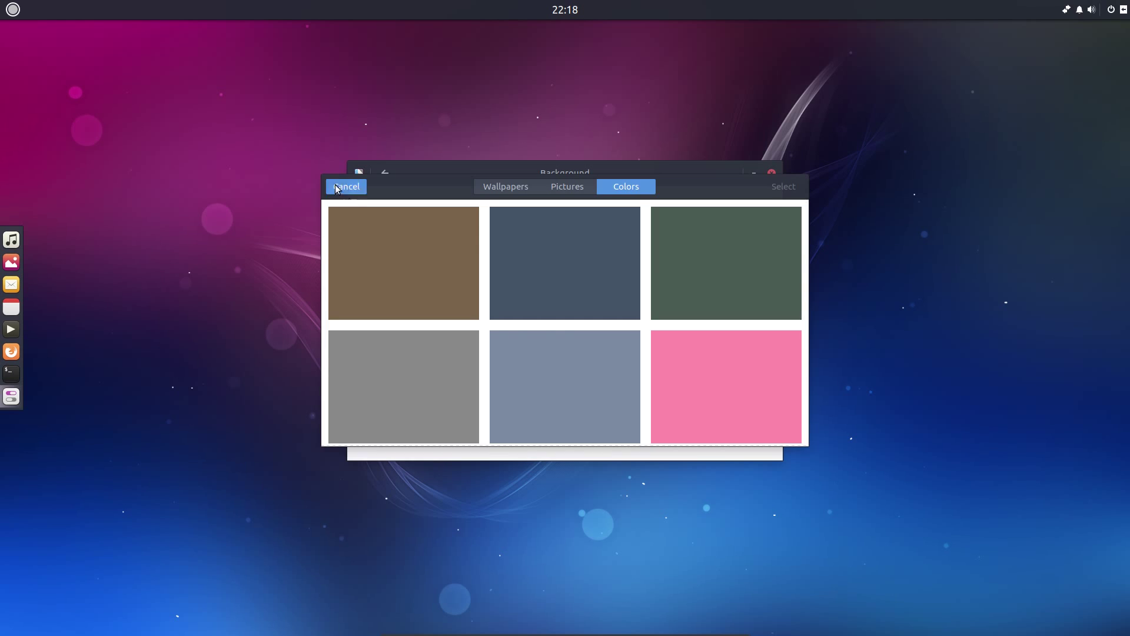
key("alt+F4")
key("super")
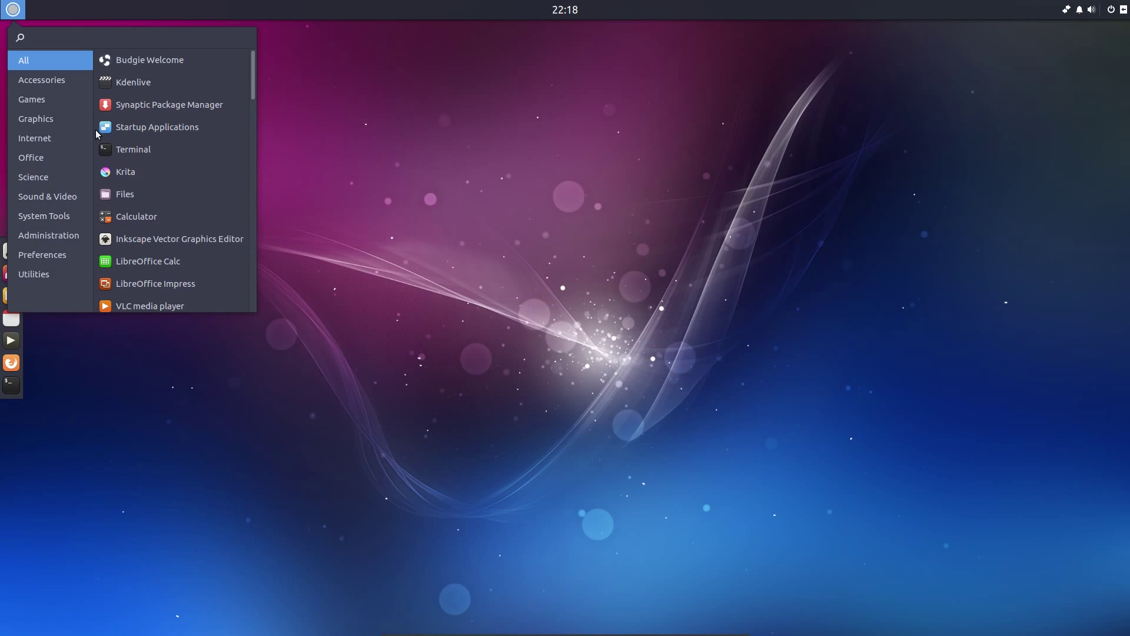
- Browse Accessories, Games, Graphics, Internet, Office, Science and Sound & Video, then search 'sys'
left_click(61, 86)
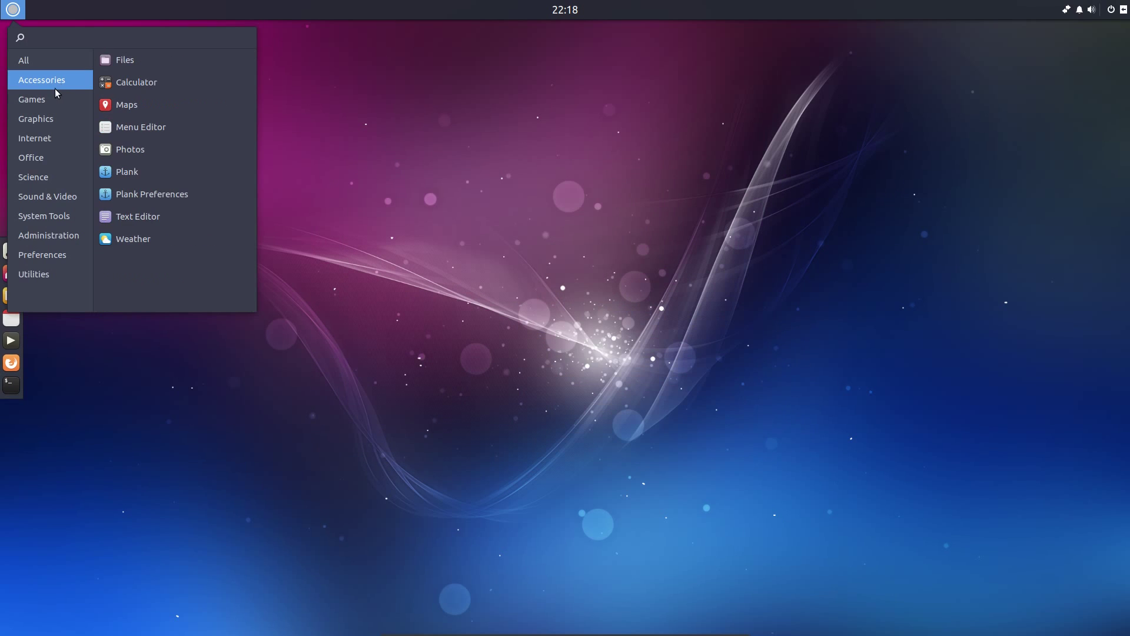
left_click(51, 103)
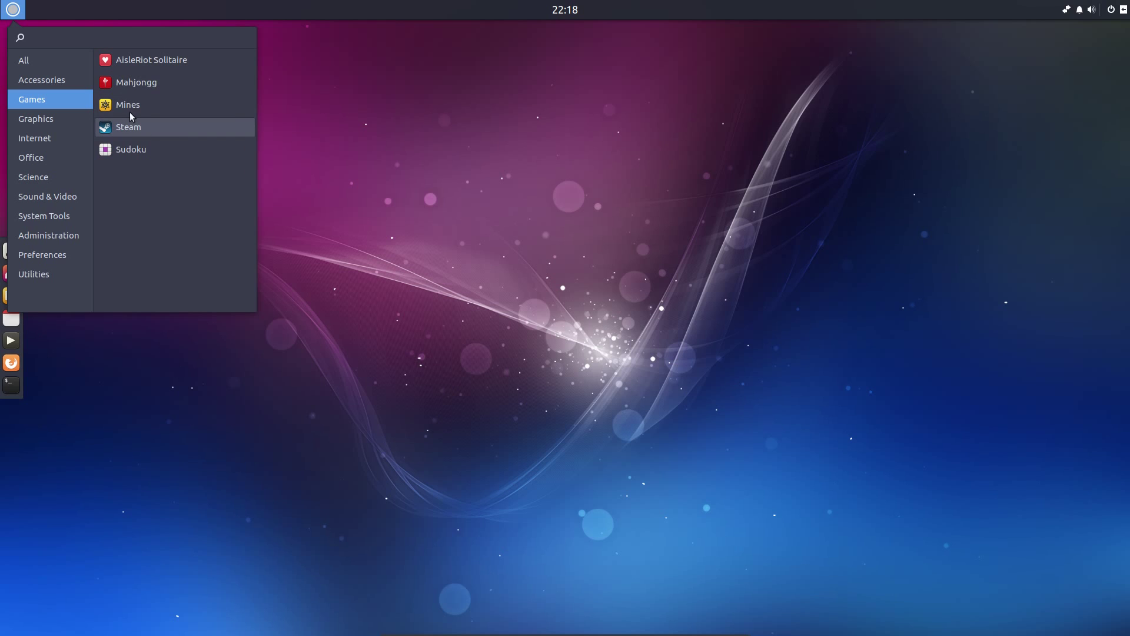
left_click(59, 118)
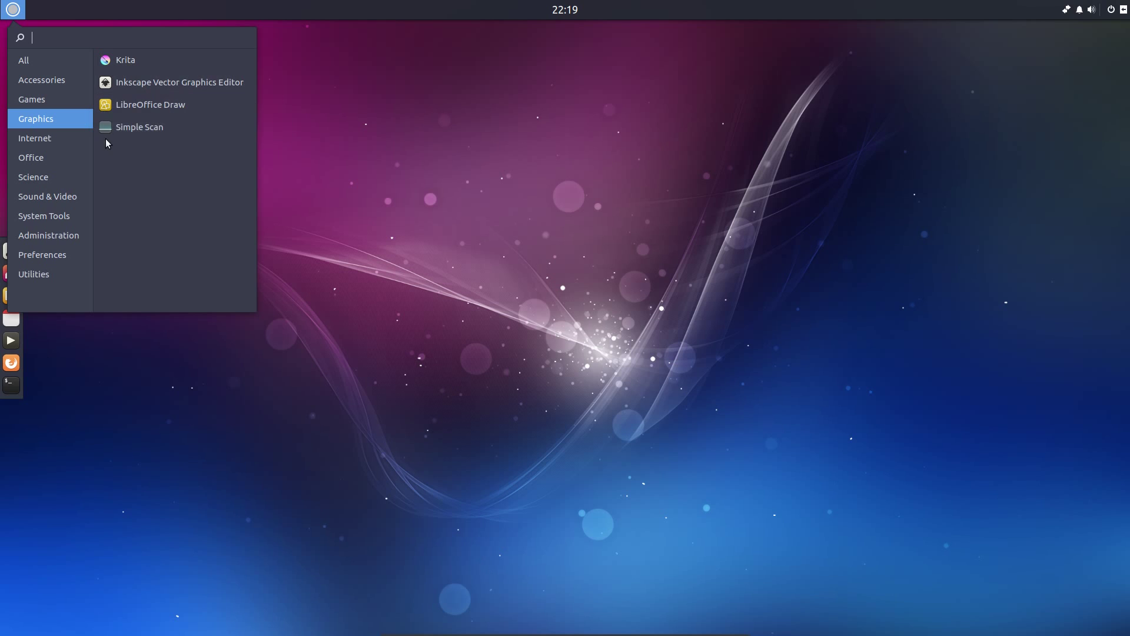
left_click(75, 144)
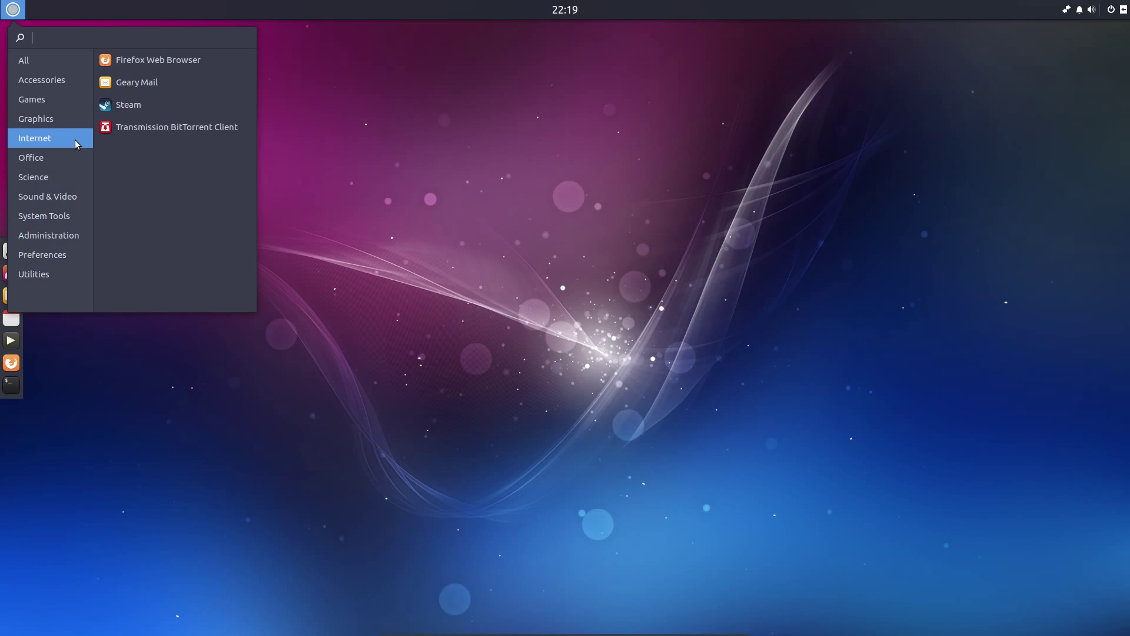
left_click(50, 158)
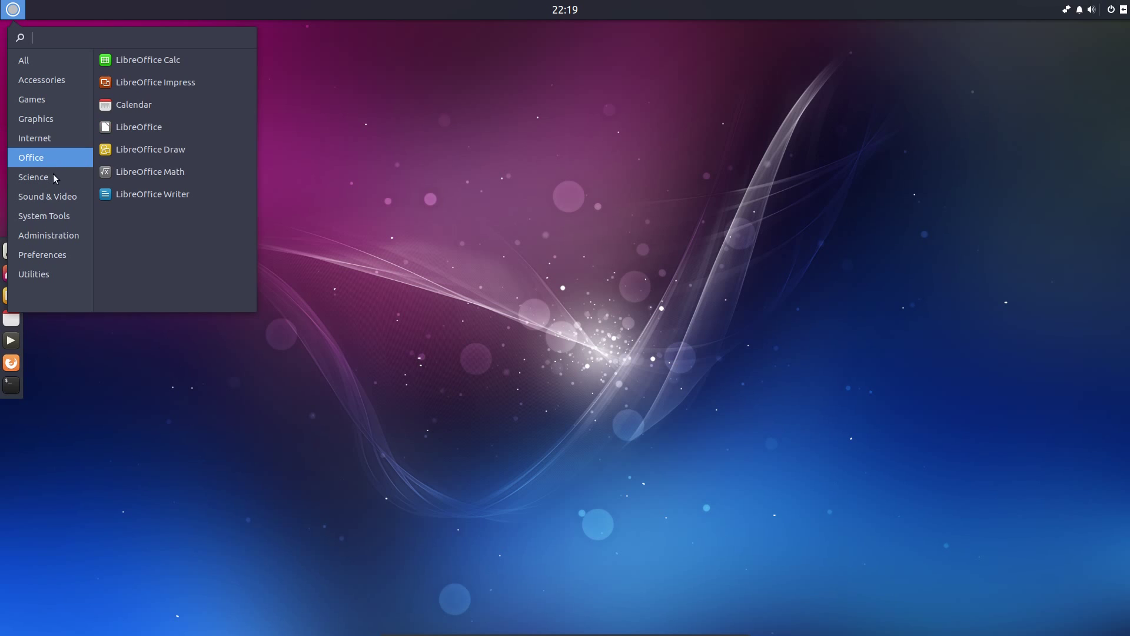
left_click(52, 178)
left_click(61, 197)
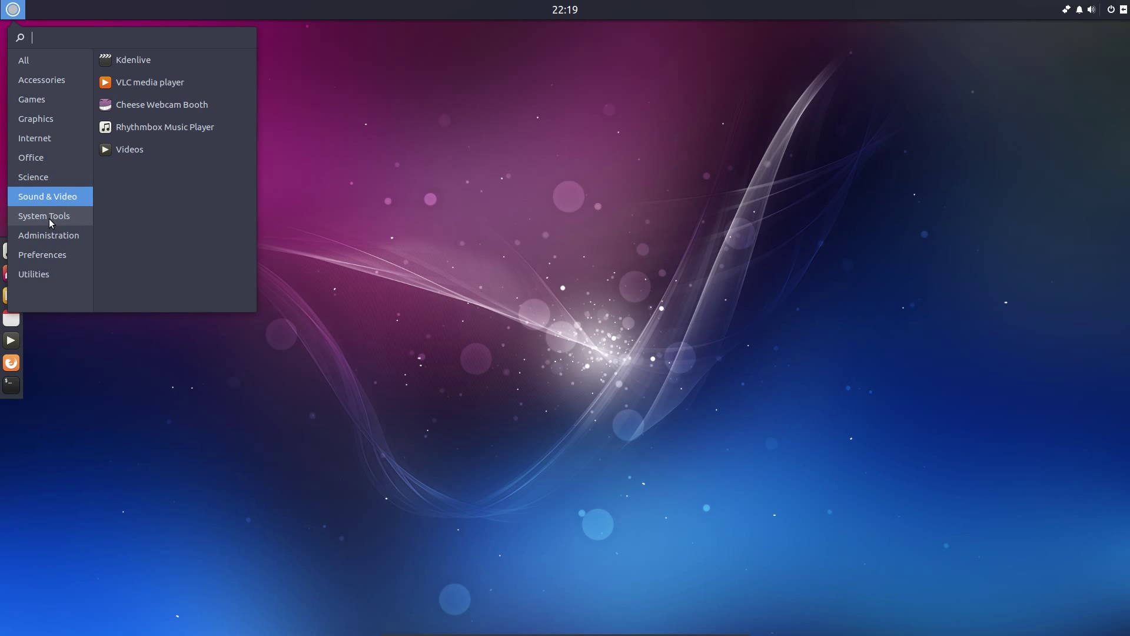
type("sys")
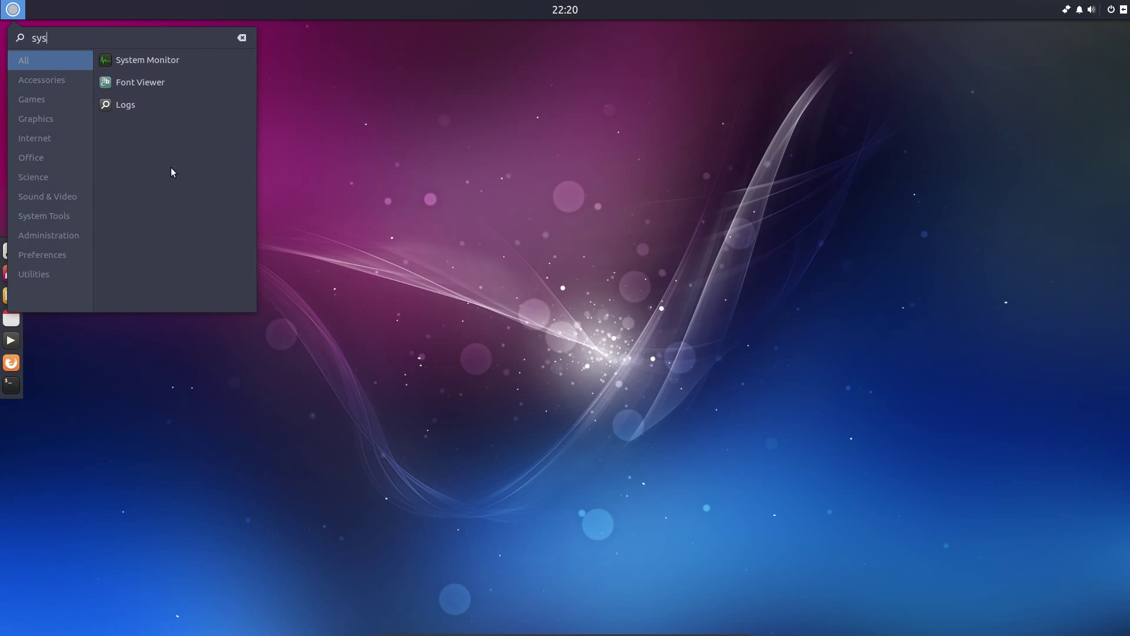
- Launch System Monitor from the 'sys' results, showing its CPU, memory and network graphs
left_click(149, 61)
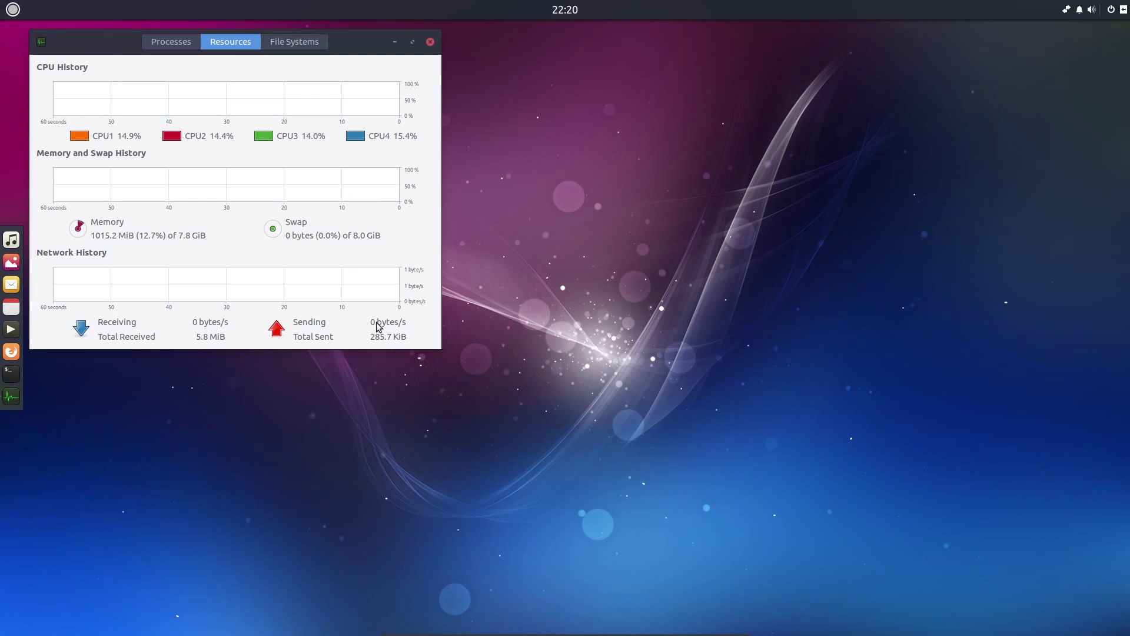